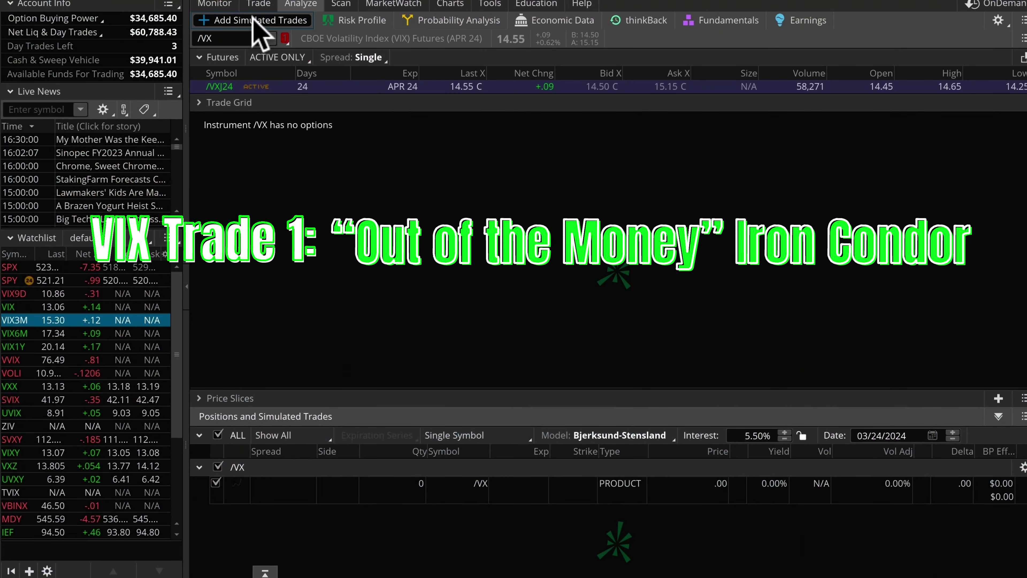
# Load VIX and simulate selling an iron condor from the 22 MAY 24 13.5 call
pyautogui.write('VIX')
pyautogui.press('Return')
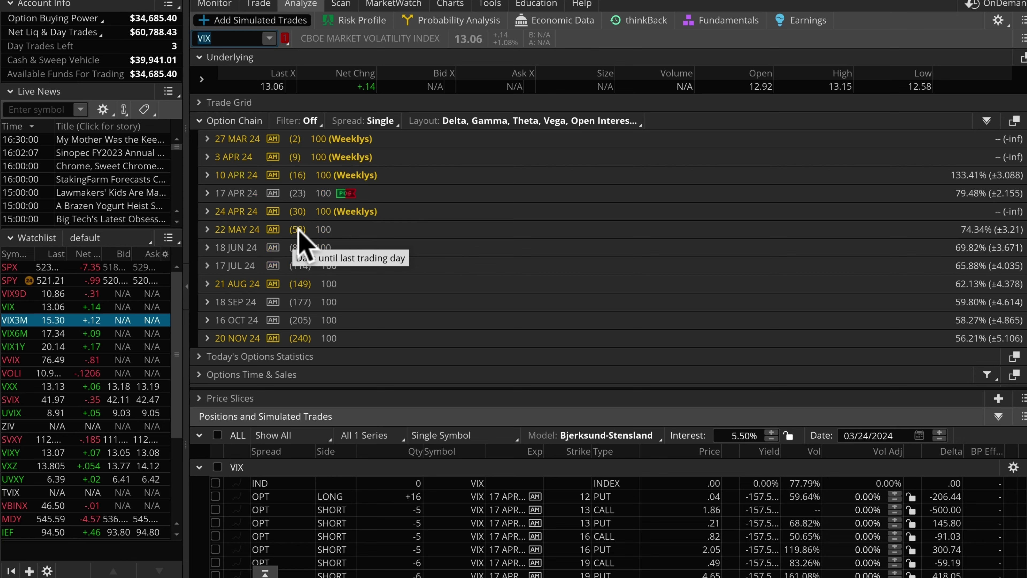
pyautogui.click(236, 230)
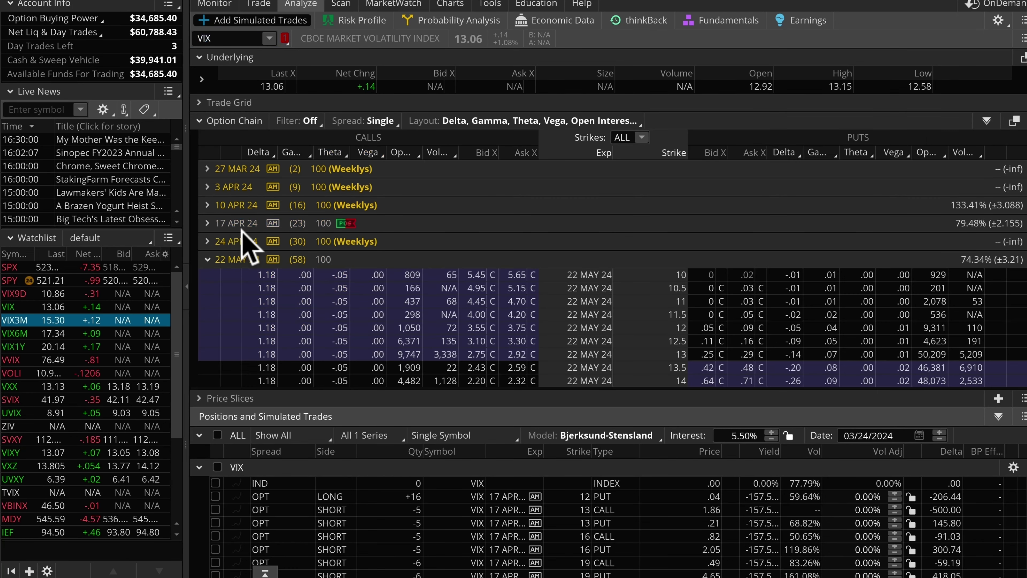
pyautogui.scroll(-3, 245, 238)
pyautogui.rightClick(521, 260)
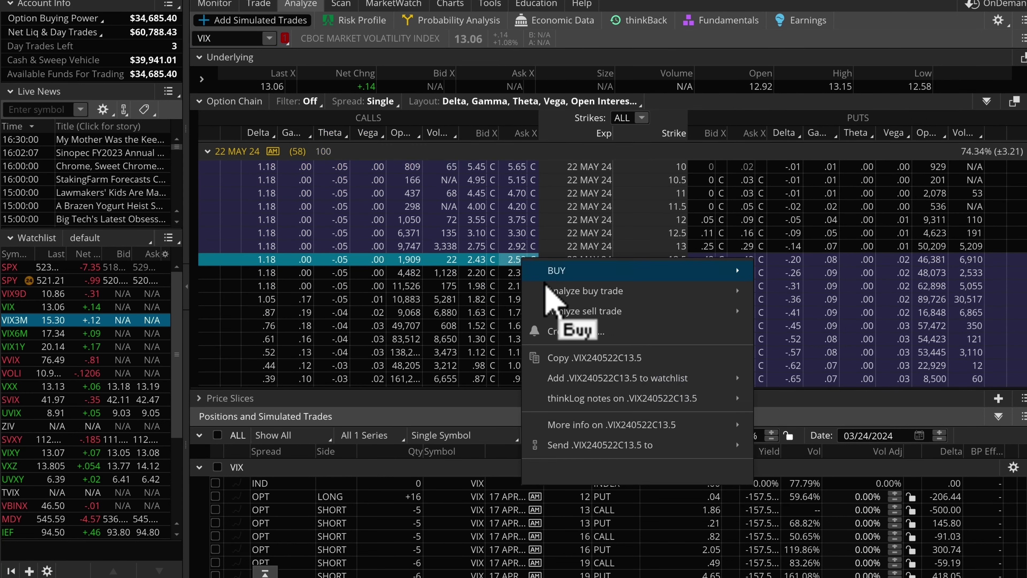
pyautogui.moveTo(525, 312)
pyautogui.click(792, 208)
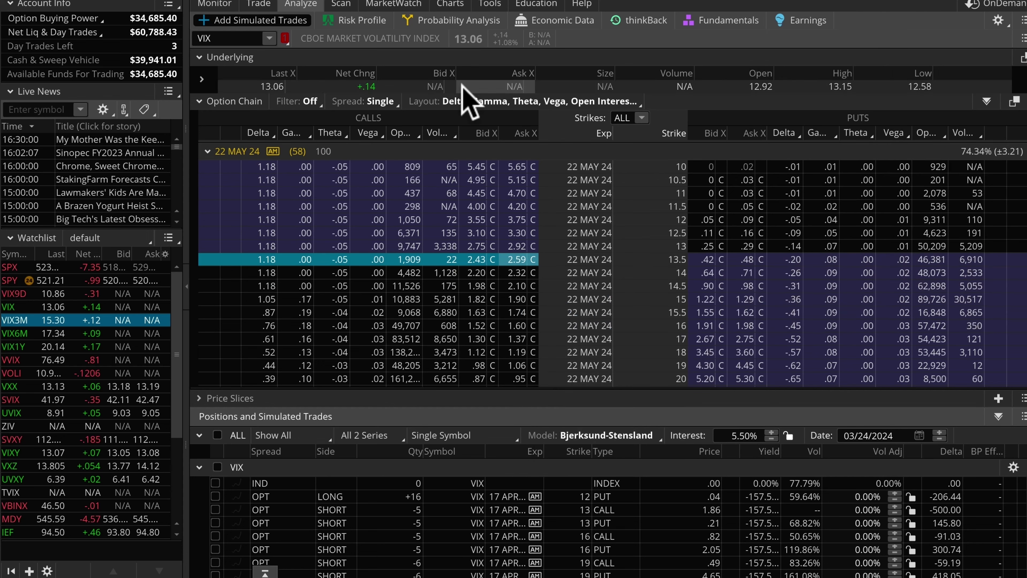
# Show the iron condor on the risk profile and set its put strikes to 15 and 18
pyautogui.click(364, 21)
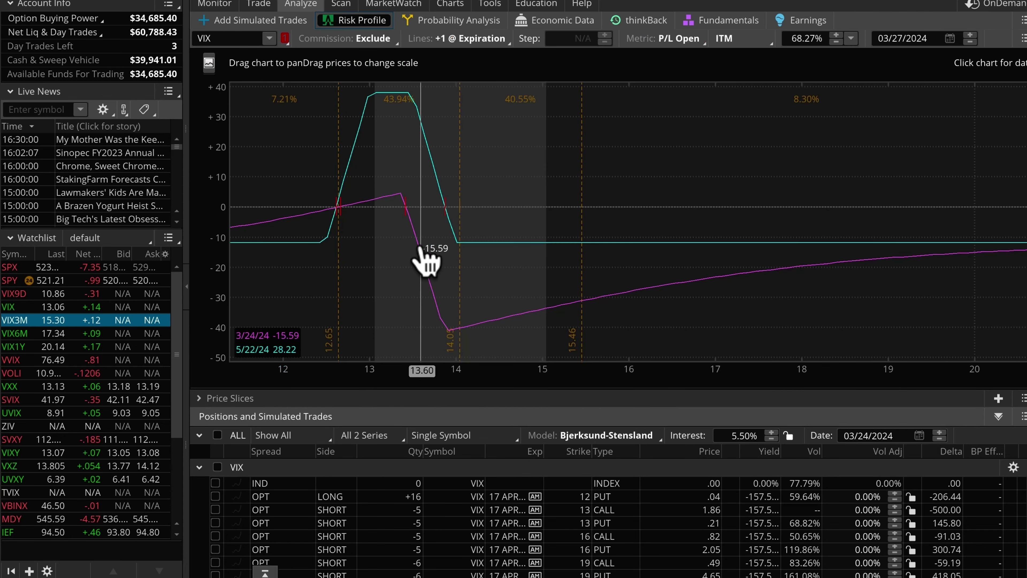
pyautogui.moveTo(497, 370); pyautogui.dragTo(343, 372)
pyautogui.scroll(-5, 451, 532)
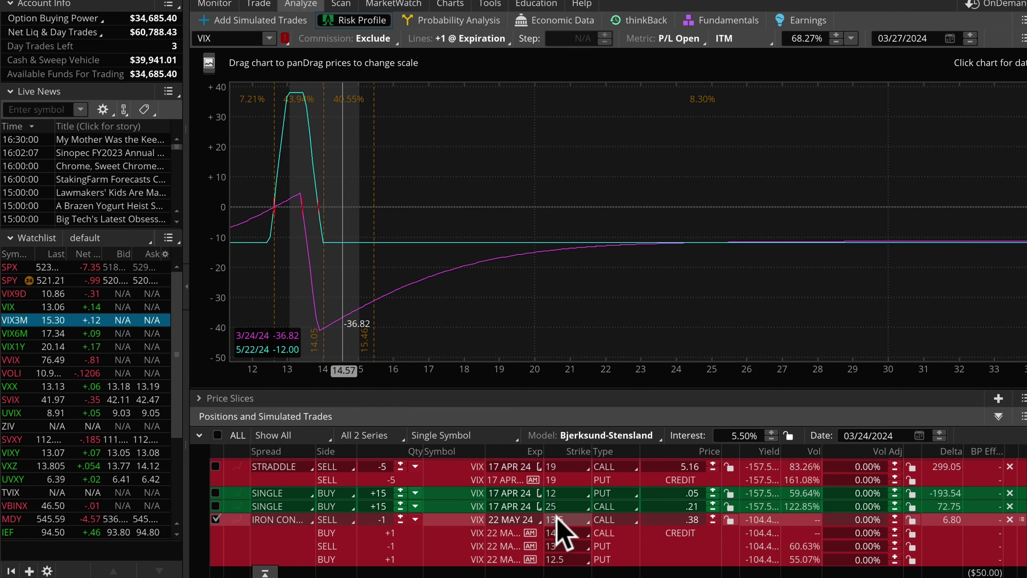
pyautogui.click(567, 533)
pyautogui.click(570, 461)
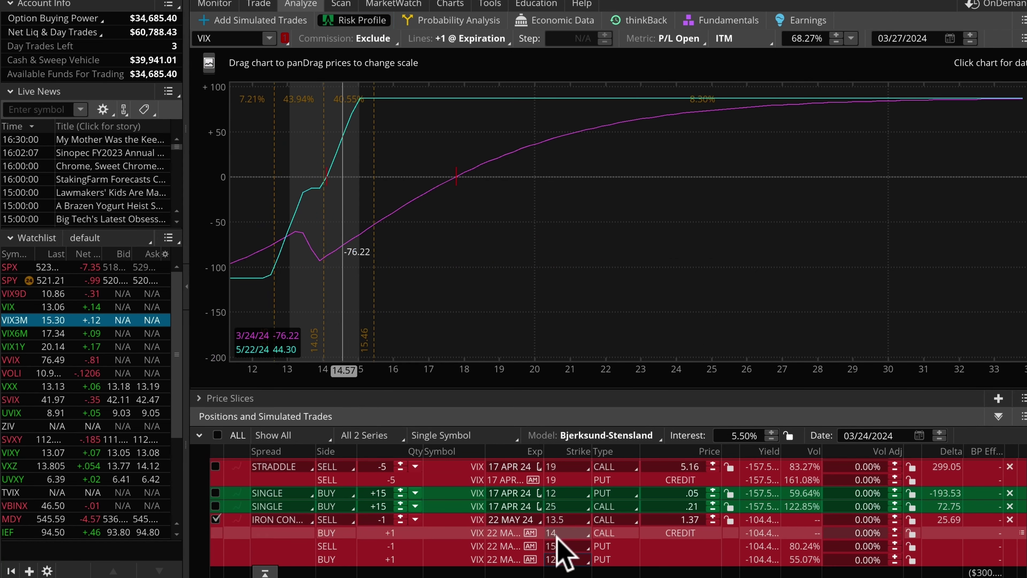
pyautogui.click(560, 549)
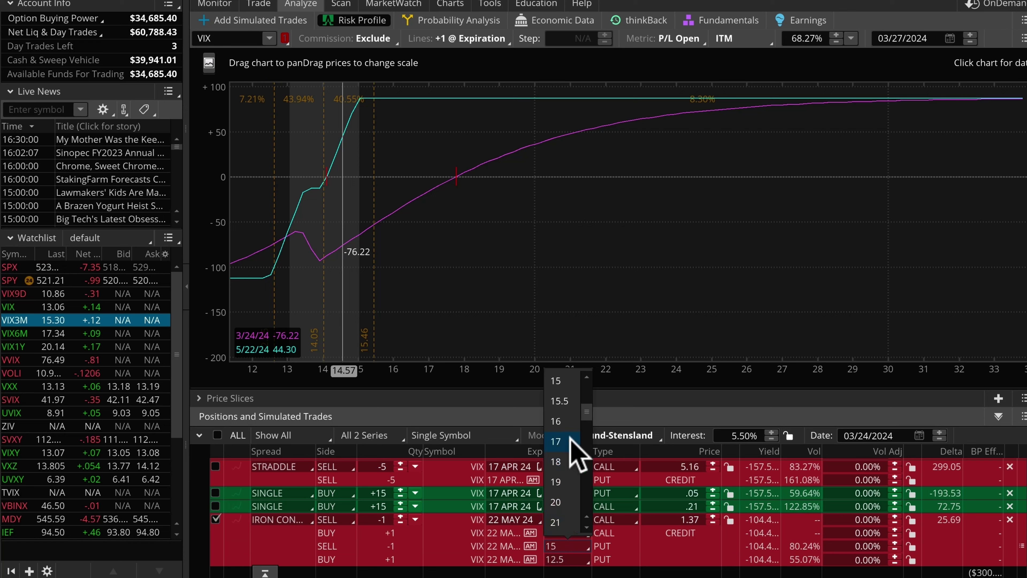
pyautogui.click(560, 461)
pyautogui.click(564, 558)
pyautogui.scroll(-2, 578, 484)
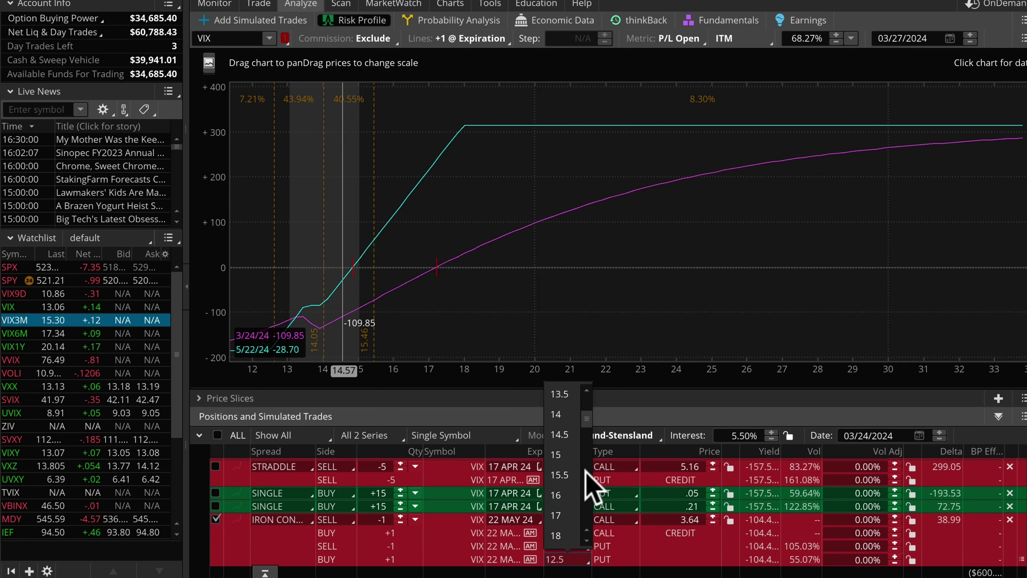
pyautogui.click(569, 471)
# Set the iron condor's short call strike to 27 and long call strike to 30
pyautogui.click(560, 519)
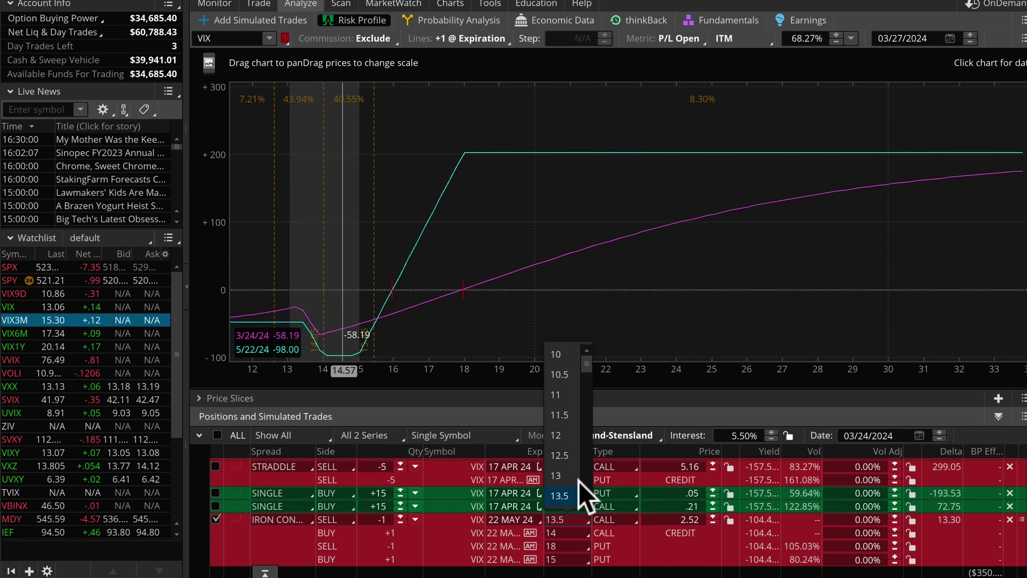
pyautogui.scroll(-4, 590, 470)
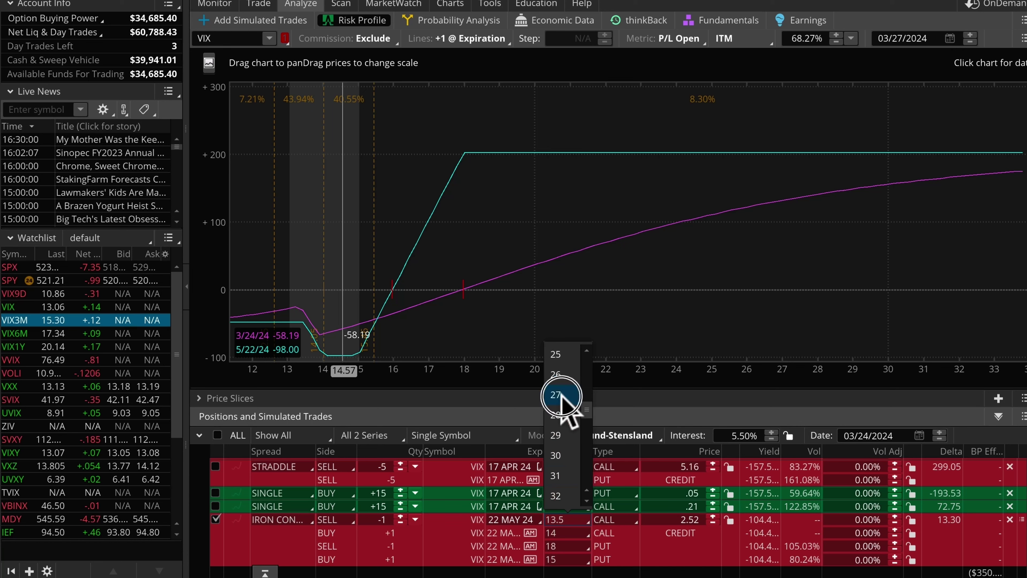
pyautogui.click(561, 396)
pyautogui.click(560, 533)
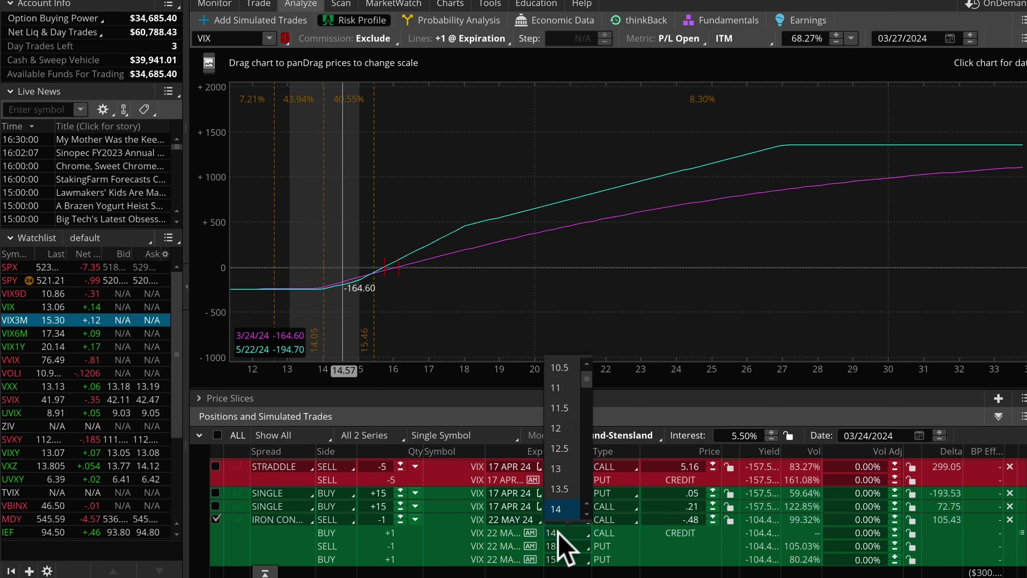
pyautogui.scroll(-6, 592, 485)
pyautogui.click(556, 448)
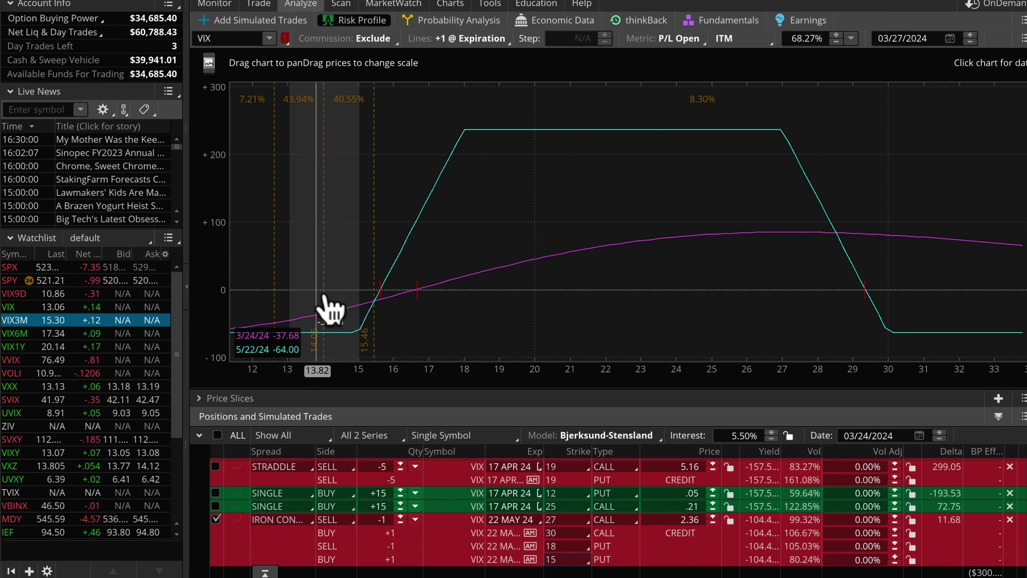
# Commit 16 contracts for the iron condor and extend the chart's price range to about VIX 41
pyautogui.press('Return')
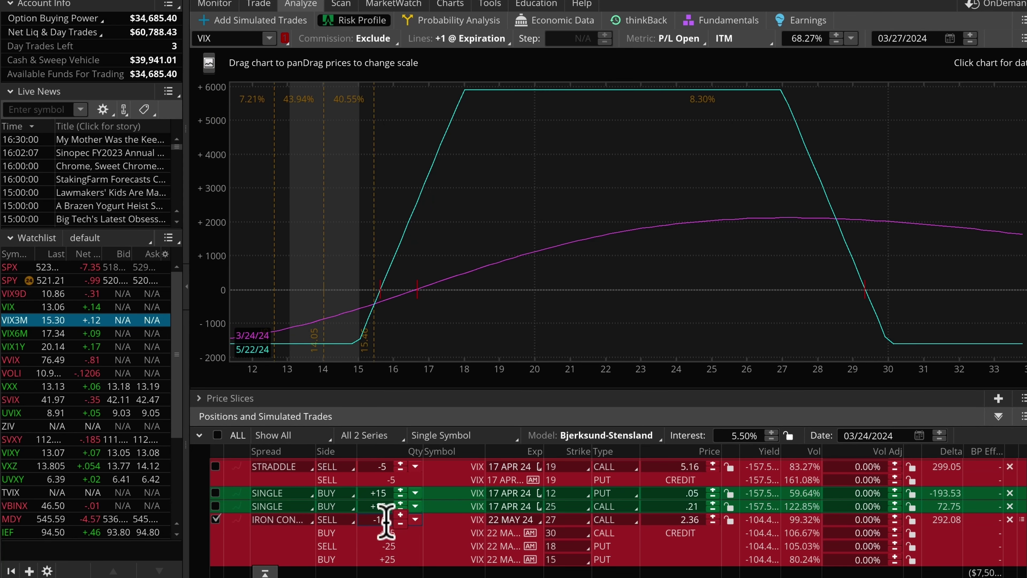
pyautogui.press('Return')
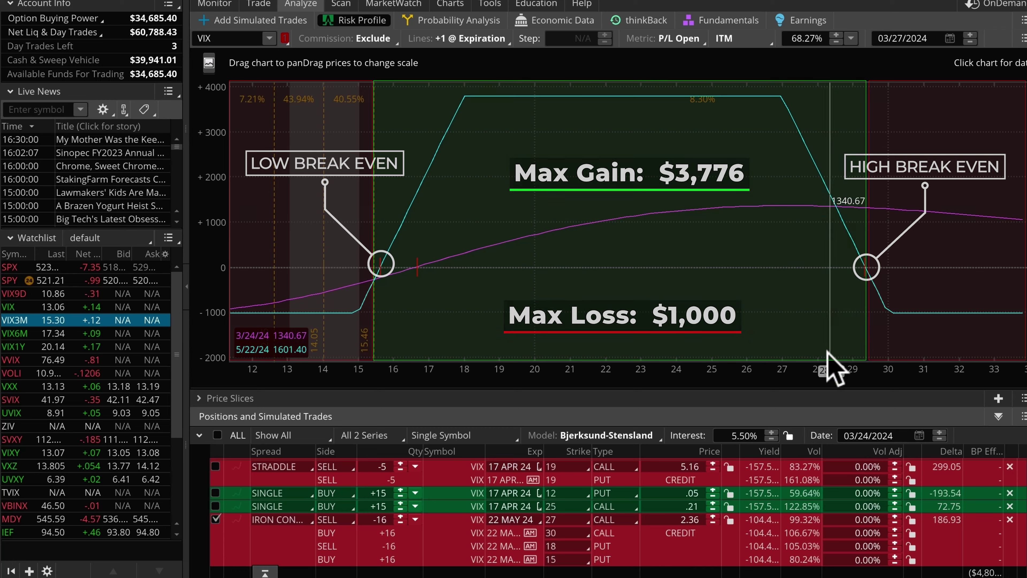
pyautogui.moveTo(826, 367)
pyautogui.mouseDown()
pyautogui.moveTo(718, 367)
pyautogui.moveTo(672, 382)
pyautogui.mouseUp()
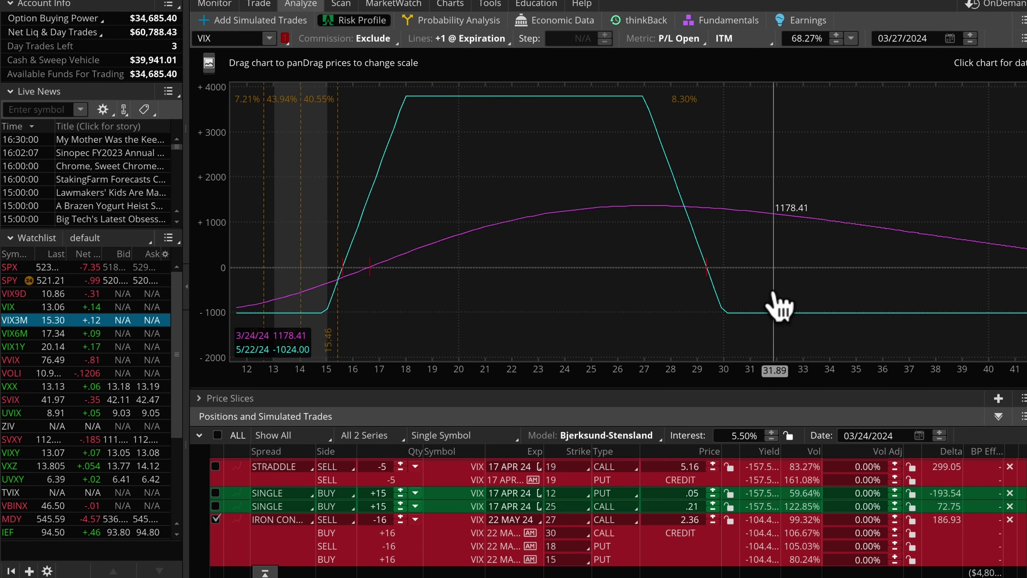
# Narrow the chart back to about VIX 32, then exclude the iron condor from the risk profile
pyautogui.moveTo(470, 368); pyautogui.dragTo(581, 369)
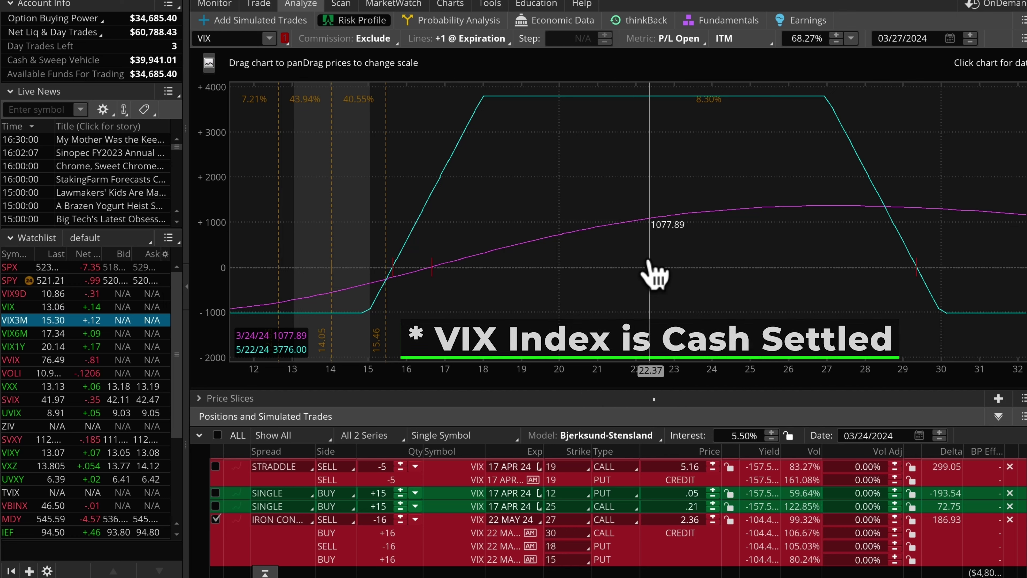
pyautogui.click(216, 520)
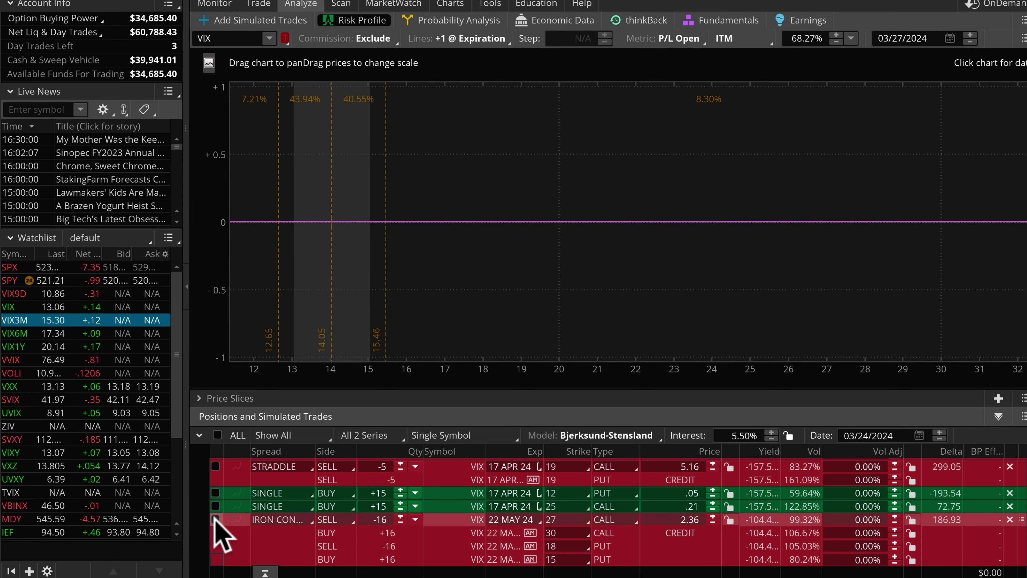
# Simulate buying a butterfly from the 22 MAY 24 VIX 15 call and view it on the risk profile
pyautogui.click(241, 19)
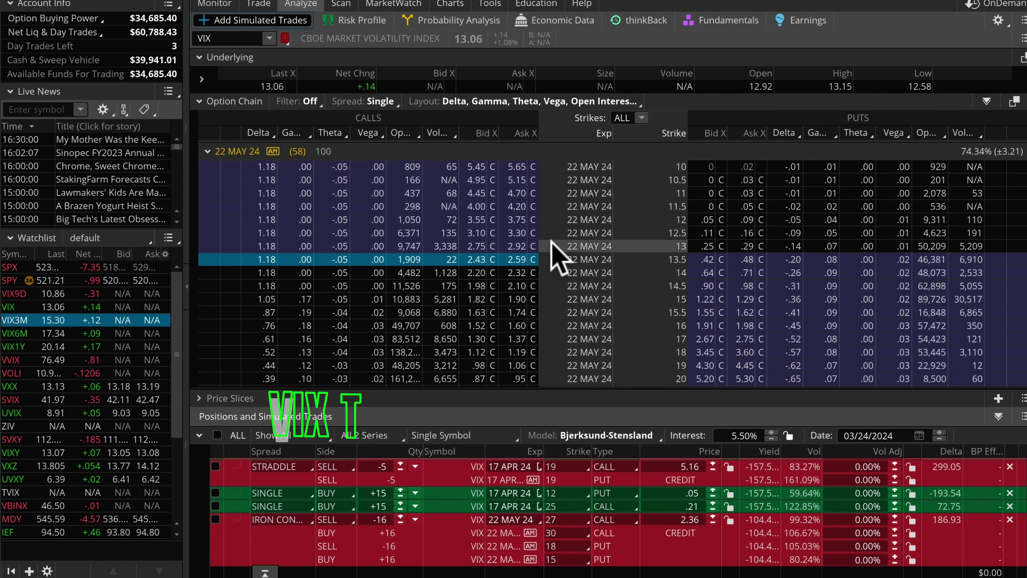
pyautogui.click(519, 299)
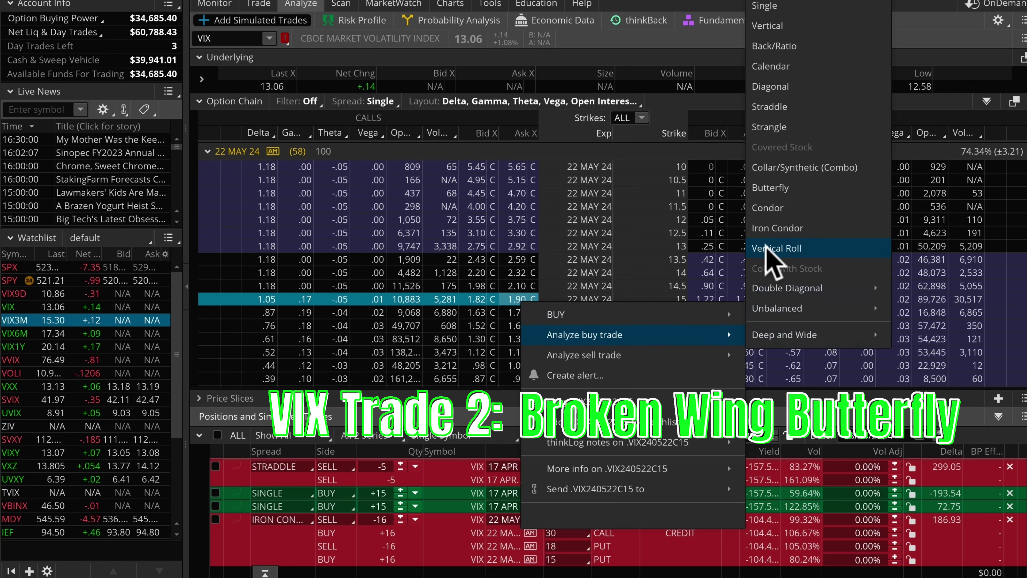
pyautogui.click(769, 193)
pyautogui.scroll(-1, 425, 509)
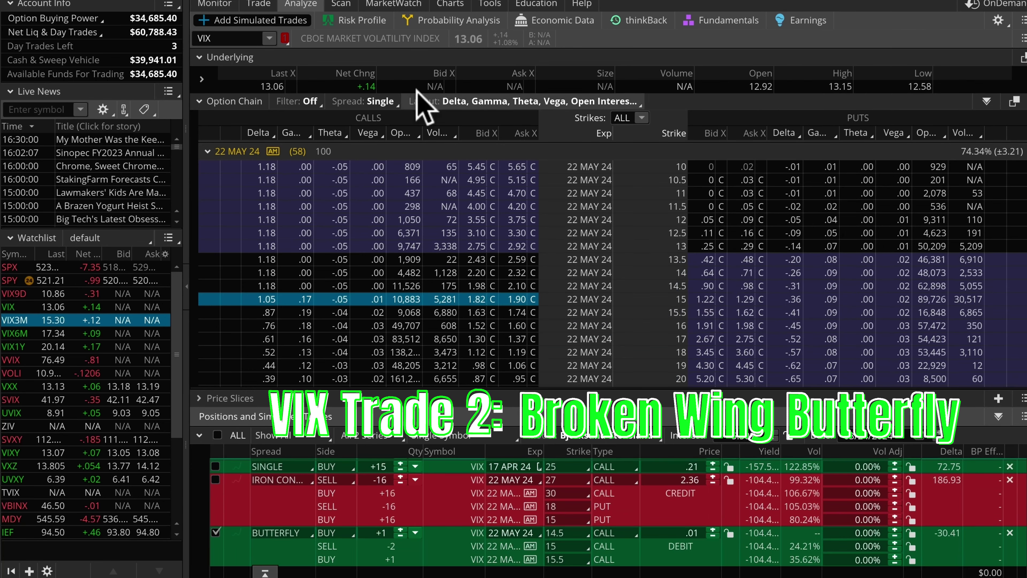
pyautogui.click(358, 21)
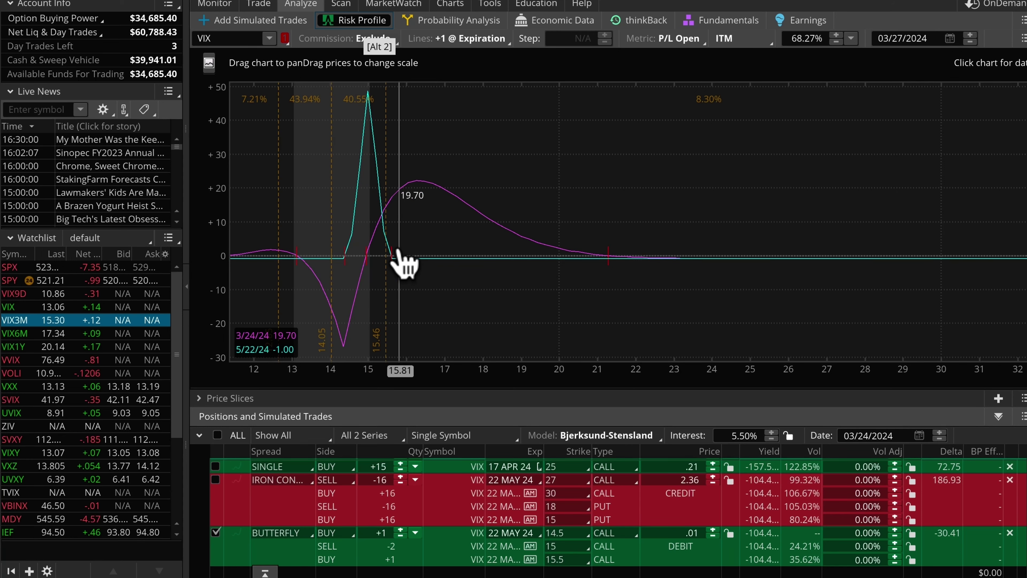
# Set the butterfly strikes to 15 and 21 long, 18 short, and zoom the chart in
pyautogui.click(567, 547)
pyautogui.scroll(-3, 585, 495)
pyautogui.click(566, 459)
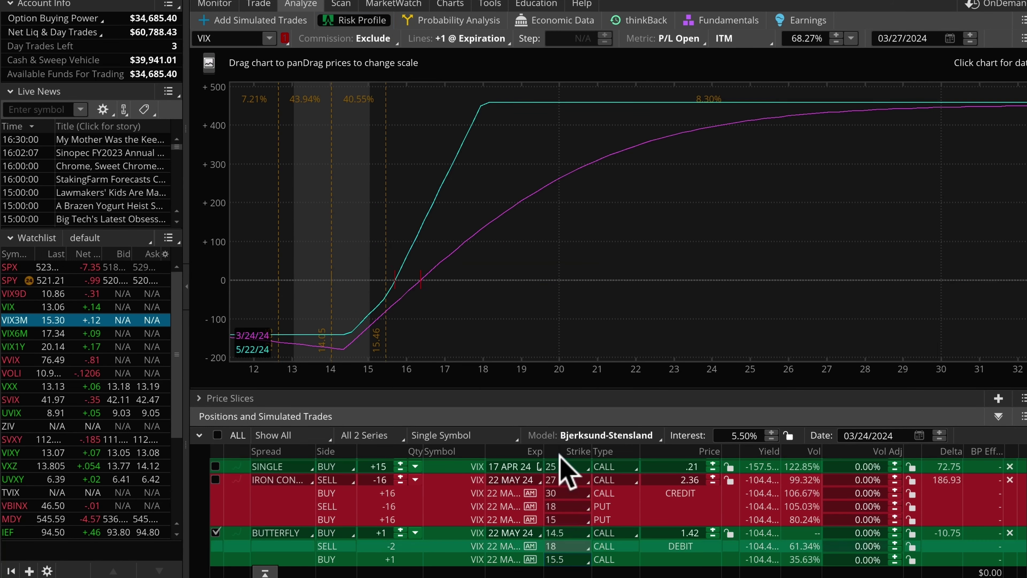
pyautogui.click(560, 530)
pyautogui.scroll(-3, 592, 489)
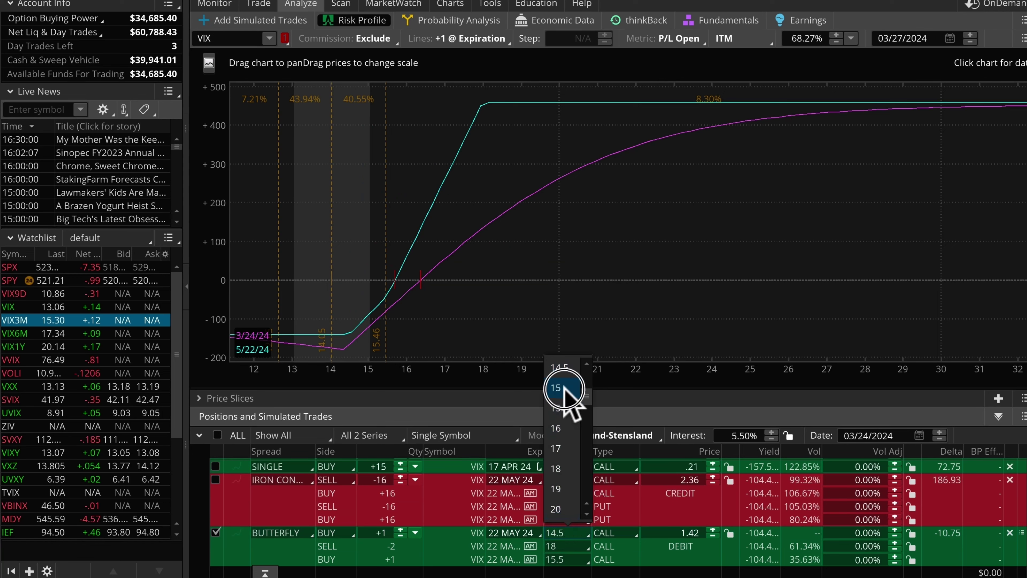
pyautogui.click(567, 397)
pyautogui.click(561, 558)
pyautogui.scroll(-3, 591, 506)
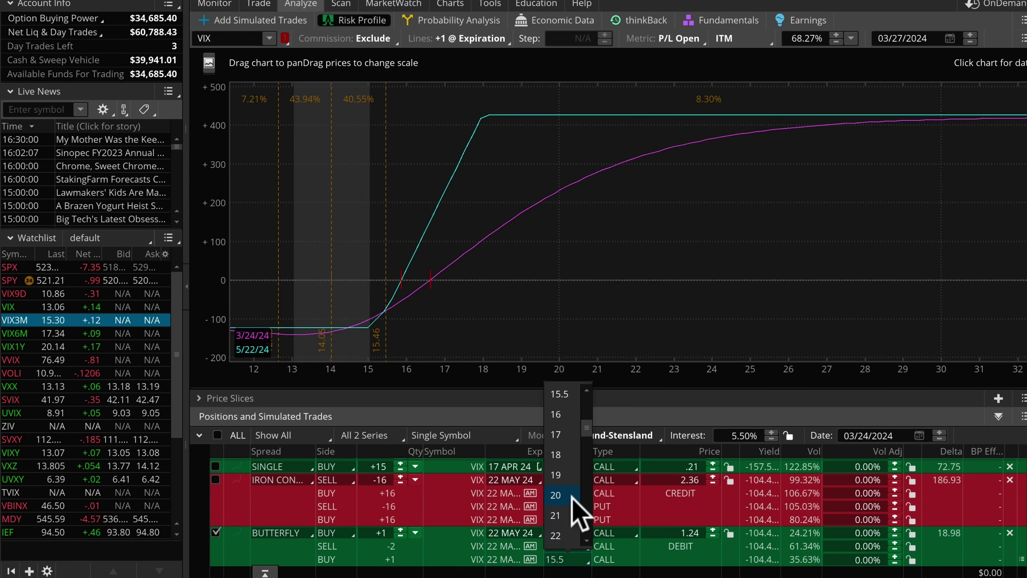
pyautogui.click(566, 522)
pyautogui.moveTo(474, 390); pyautogui.dragTo(667, 391)
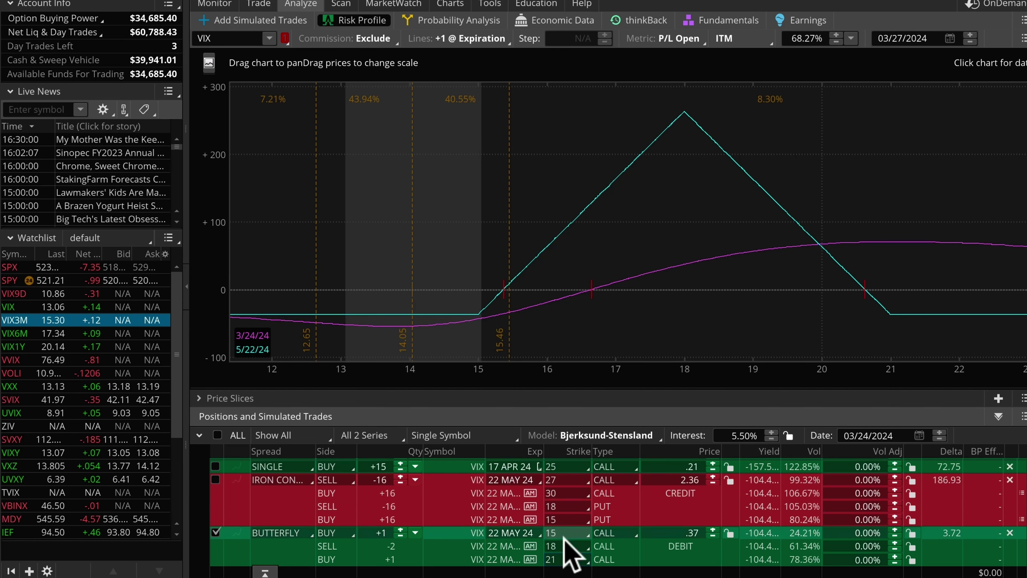
pyautogui.click(567, 559)
# Move the upper long call to strike 20, zoom to VIX 12–22, and confirm quantity 20
pyautogui.click(570, 526)
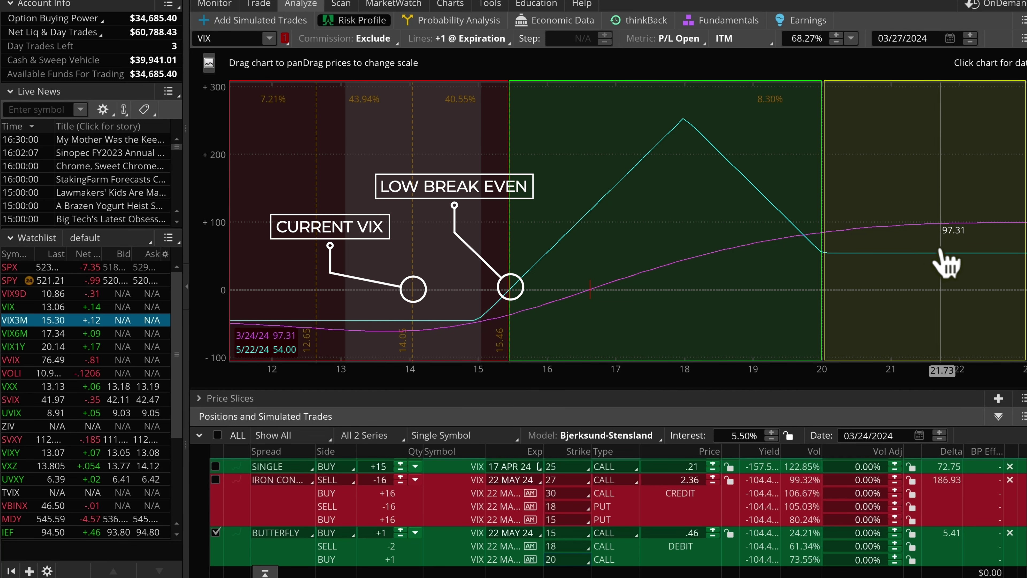
pyautogui.moveTo(786, 374); pyautogui.dragTo(362, 374)
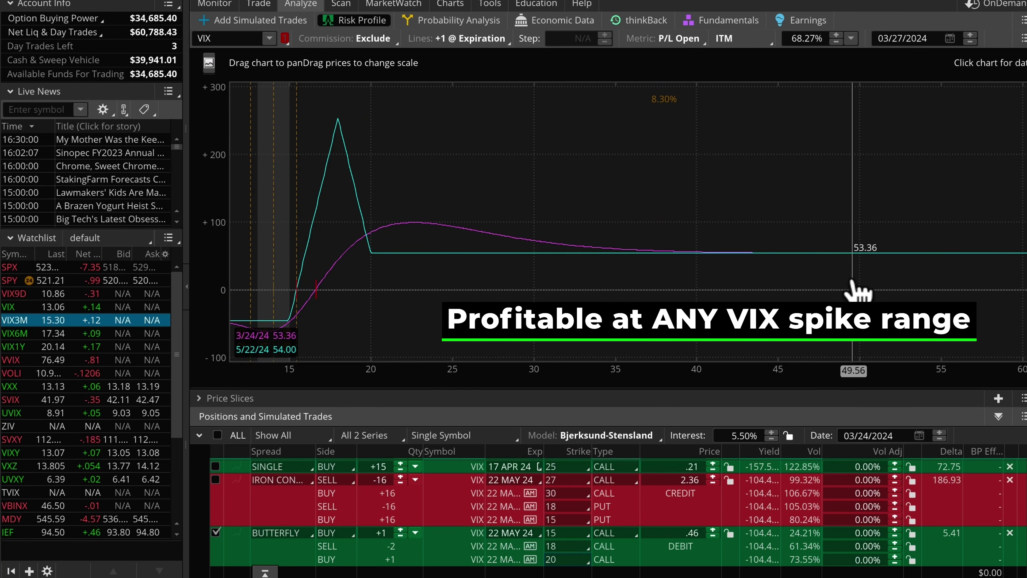
pyautogui.moveTo(371, 377); pyautogui.dragTo(775, 385)
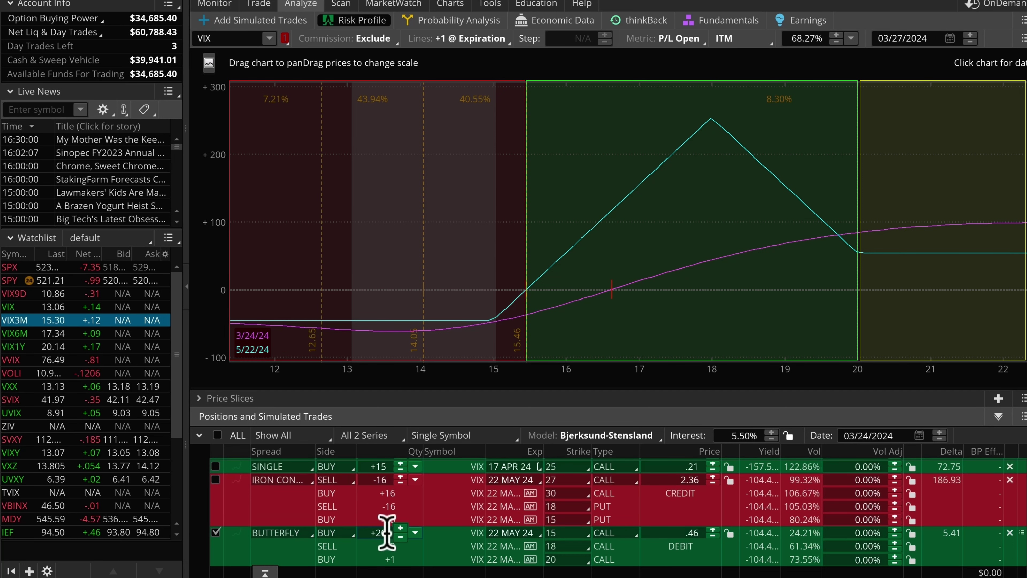
pyautogui.press('Return')
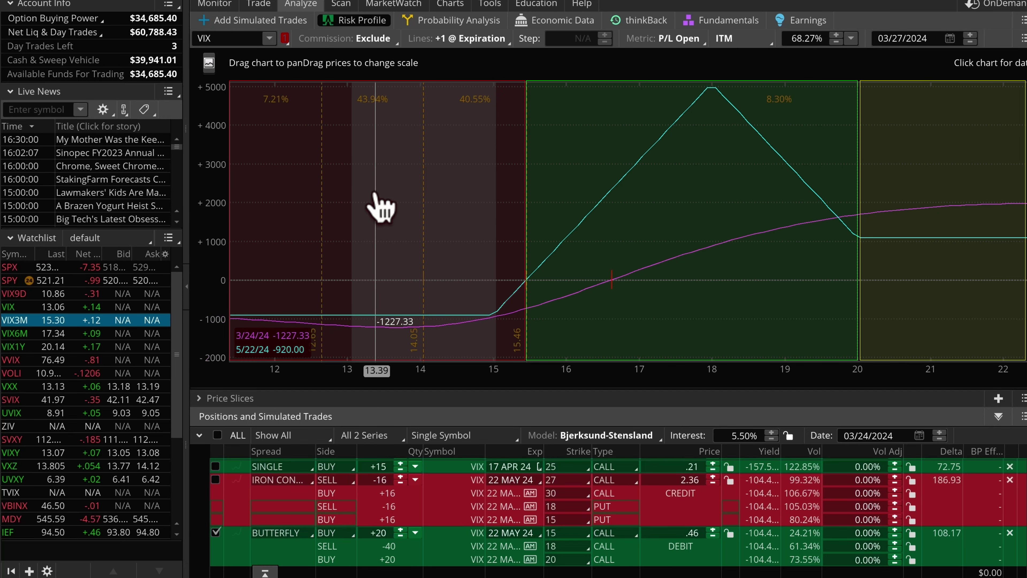
# Raise the butterfly to 22 contracts, review VIX 13–22, then uncheck it and return to the chain
pyautogui.click(400, 531)
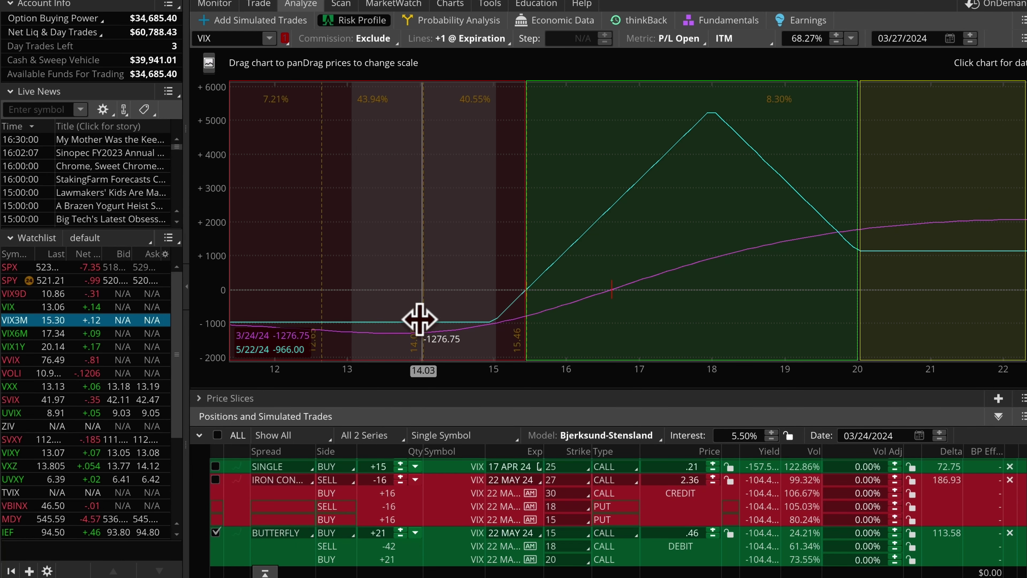
pyautogui.click(401, 530)
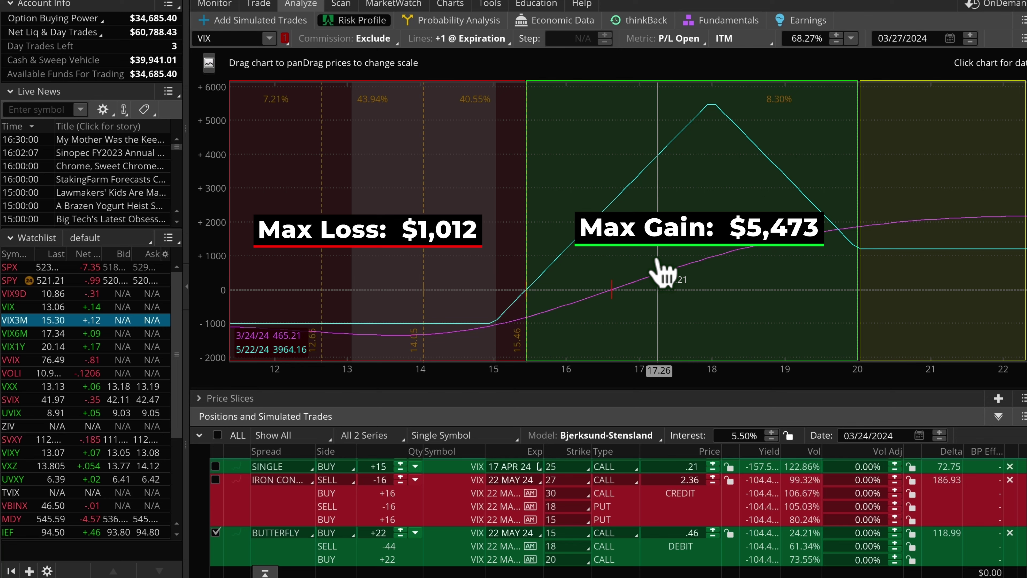
pyautogui.moveTo(708, 374); pyautogui.dragTo(408, 374)
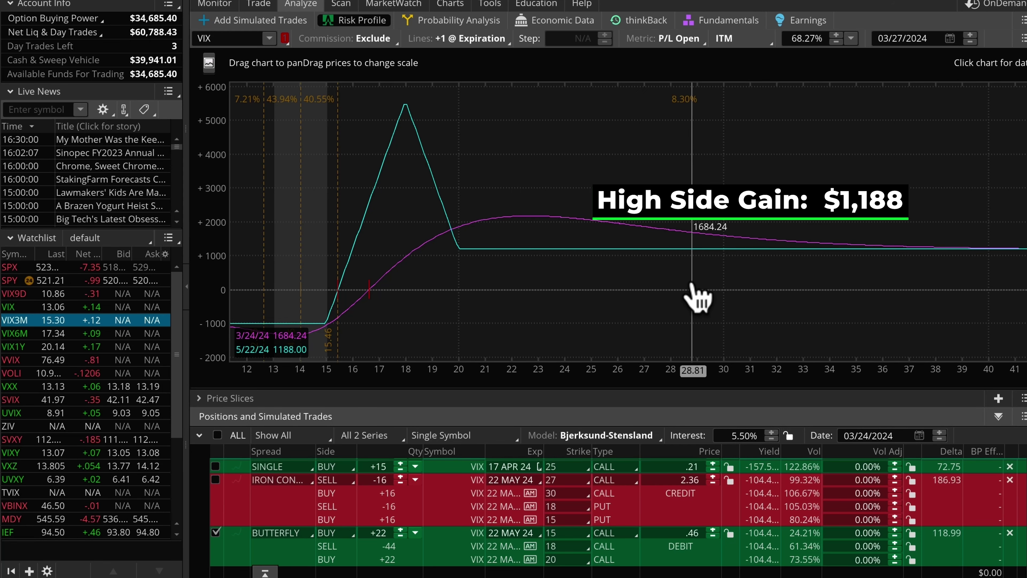
pyautogui.moveTo(379, 372); pyautogui.dragTo(626, 370)
pyautogui.moveTo(697, 291); pyautogui.dragTo(606, 288)
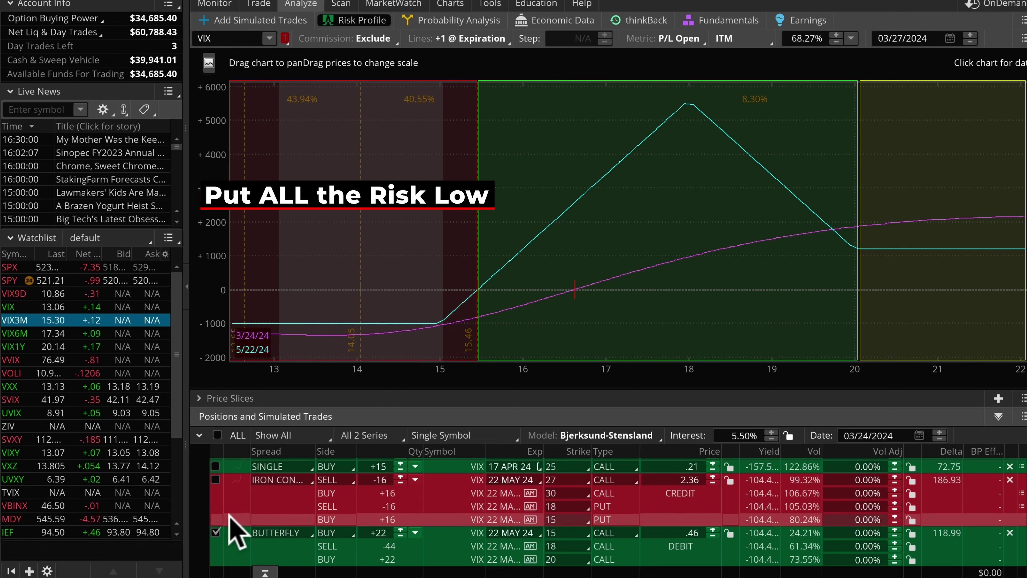
pyautogui.click(216, 532)
pyautogui.click(259, 22)
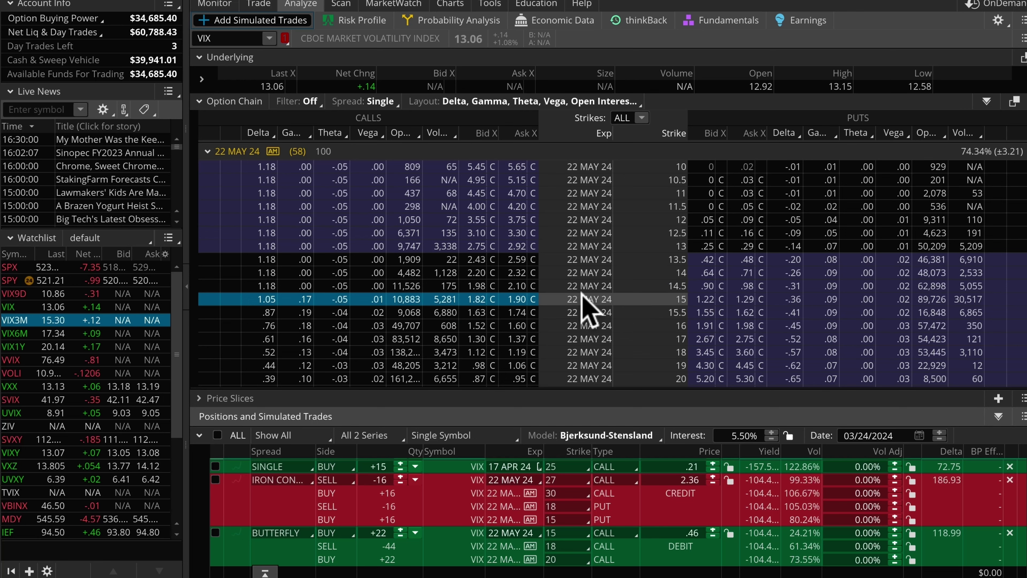
# Add a simulated long 22 MAY 24 VIX 20 call and chart it up to VIX 30
pyautogui.scroll(-2, 505, 298)
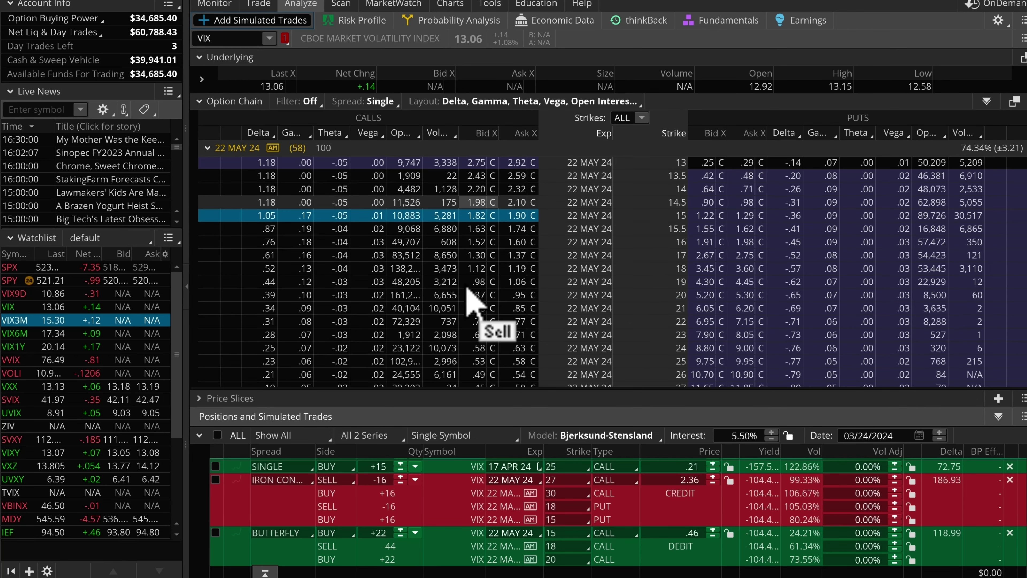
pyautogui.rightClick(521, 298)
pyautogui.moveTo(525, 332)
pyautogui.moveTo(789, 332)
pyautogui.click(778, 4)
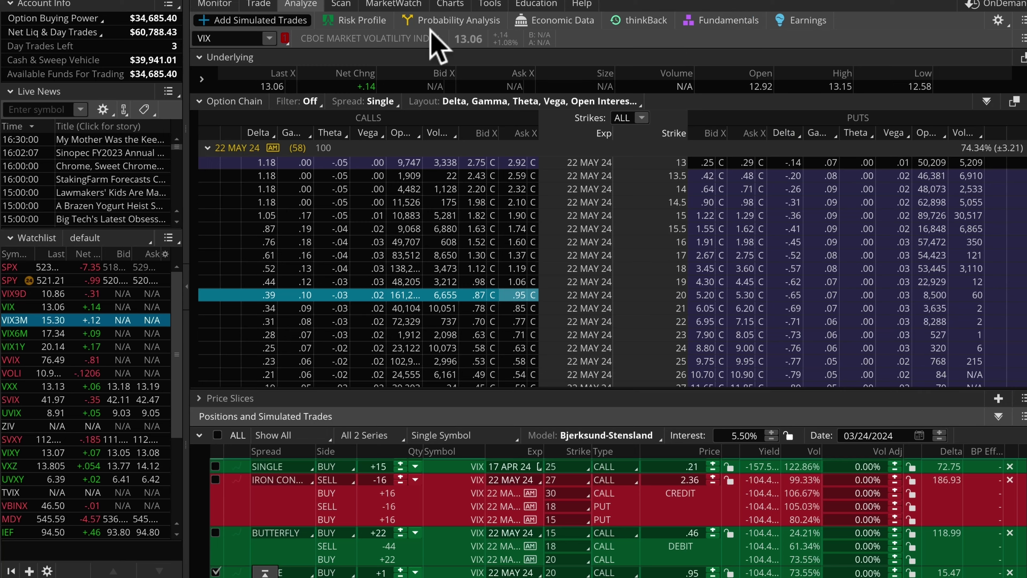
pyautogui.click(362, 21)
pyautogui.moveTo(757, 379); pyautogui.dragTo(502, 383)
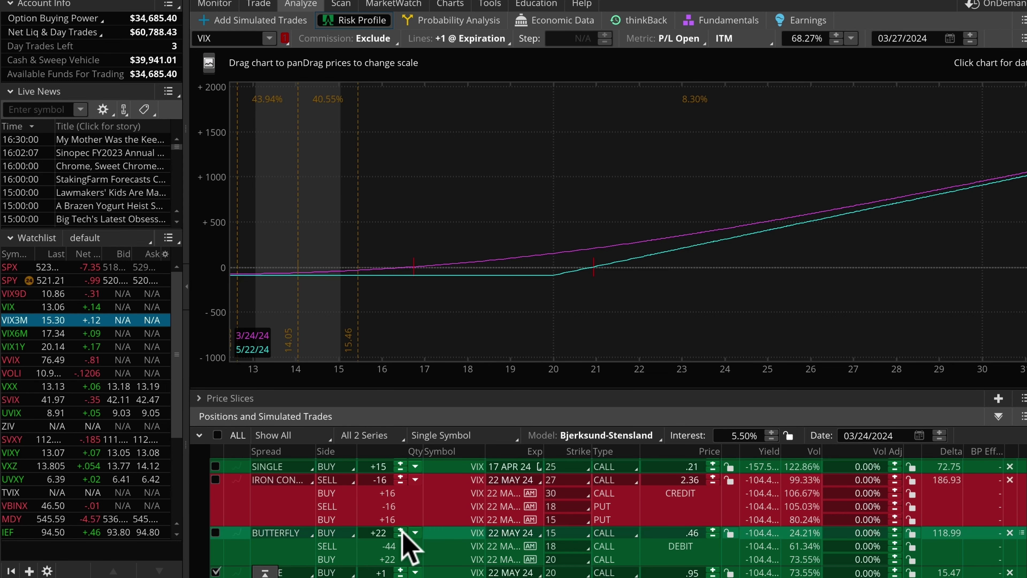
# Change the long 20 call's quantity to 11 and widen the chart to VIX 40
pyautogui.write('1')
pyautogui.press('Return')
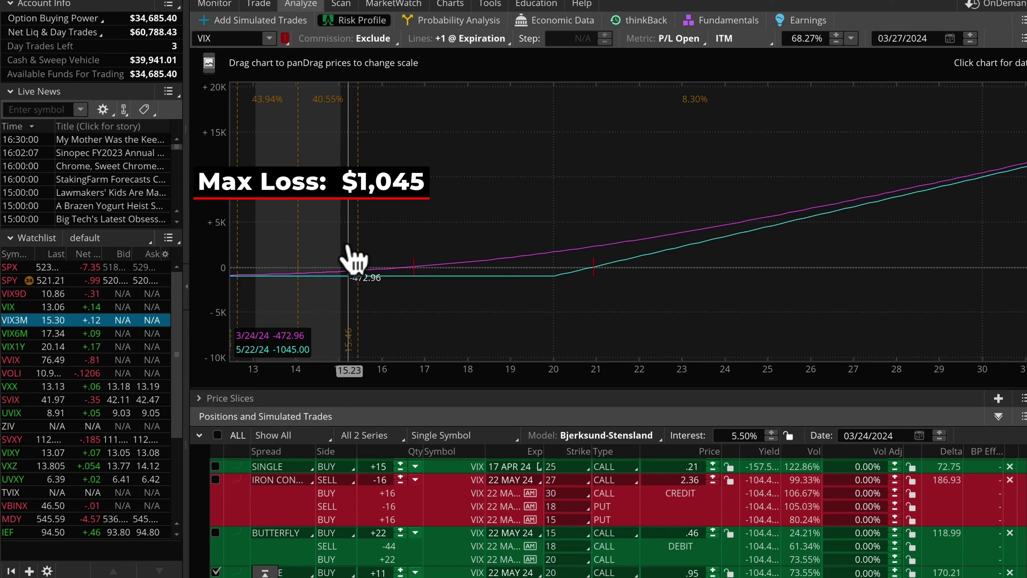
pyautogui.moveTo(692, 371); pyautogui.dragTo(479, 375)
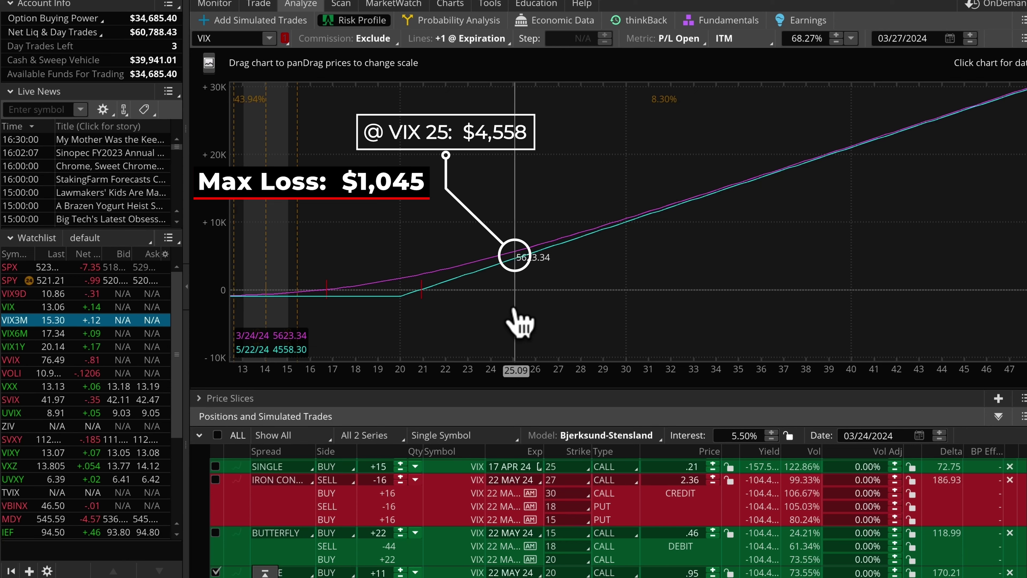
# Exclude the long call and add a simulated 22 MAY 24 VIX 20-strike long call vertical
pyautogui.click(216, 572)
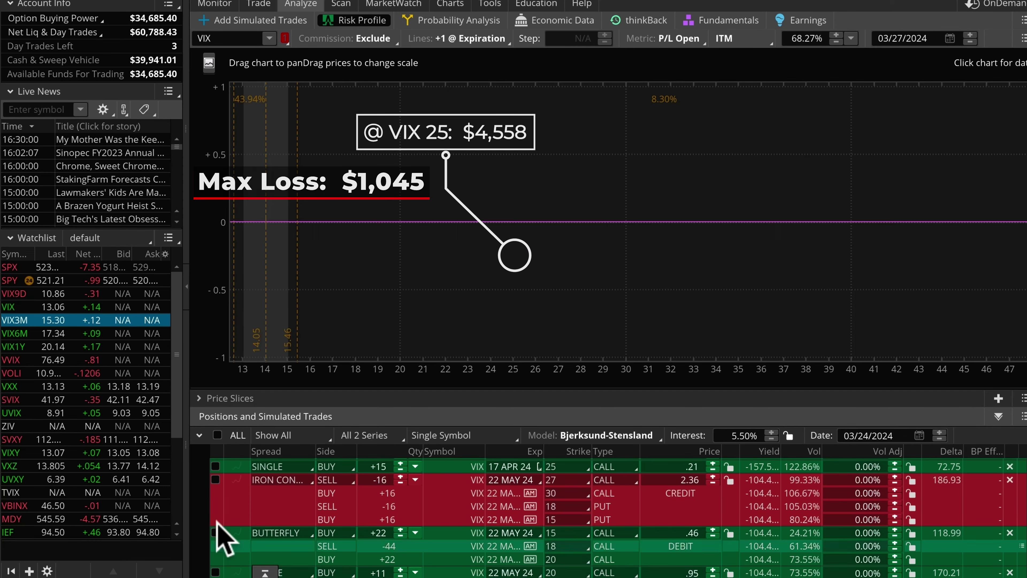
pyautogui.click(248, 21)
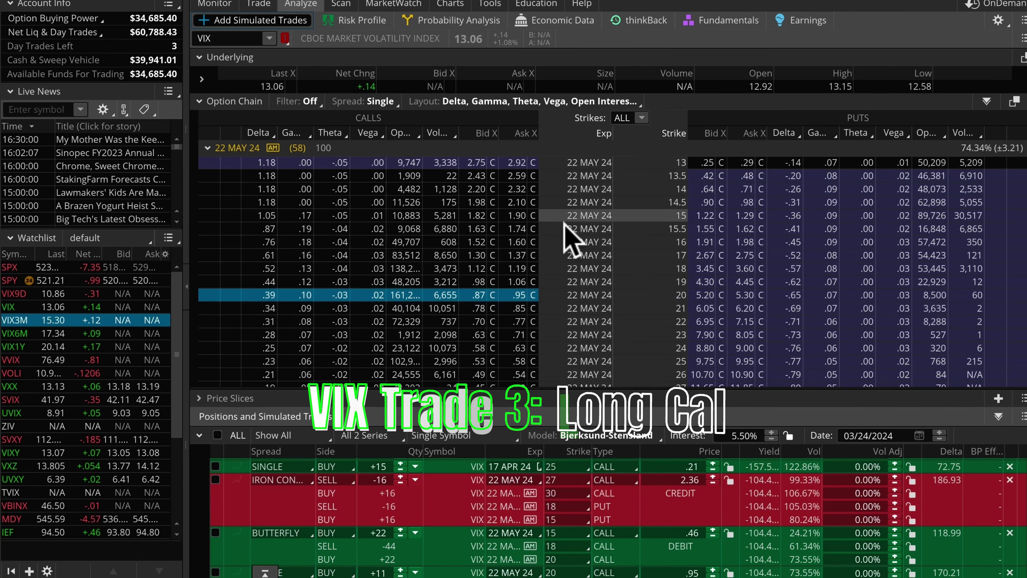
pyautogui.rightClick(521, 300)
pyautogui.moveTo(585, 331)
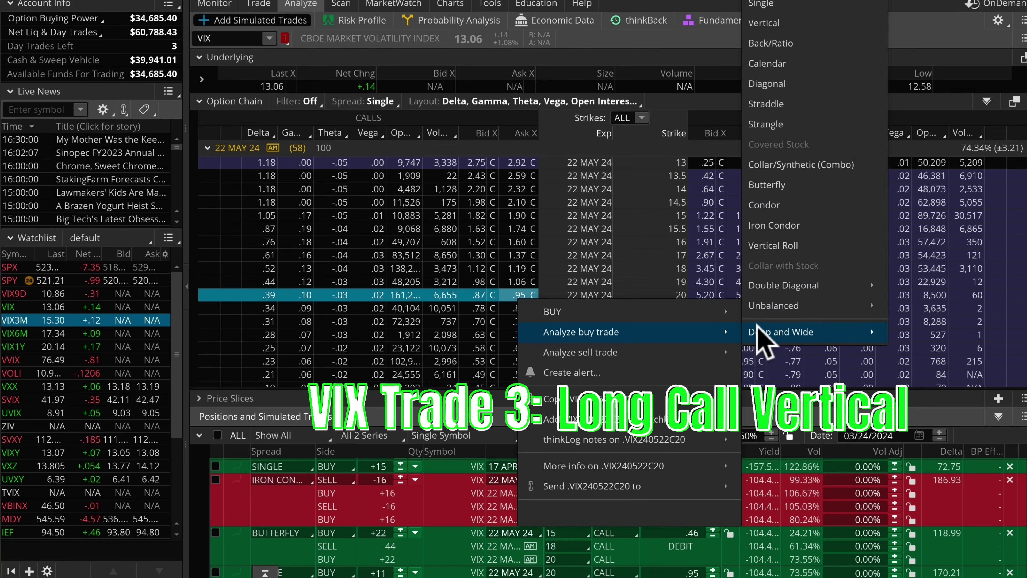
pyautogui.click(764, 23)
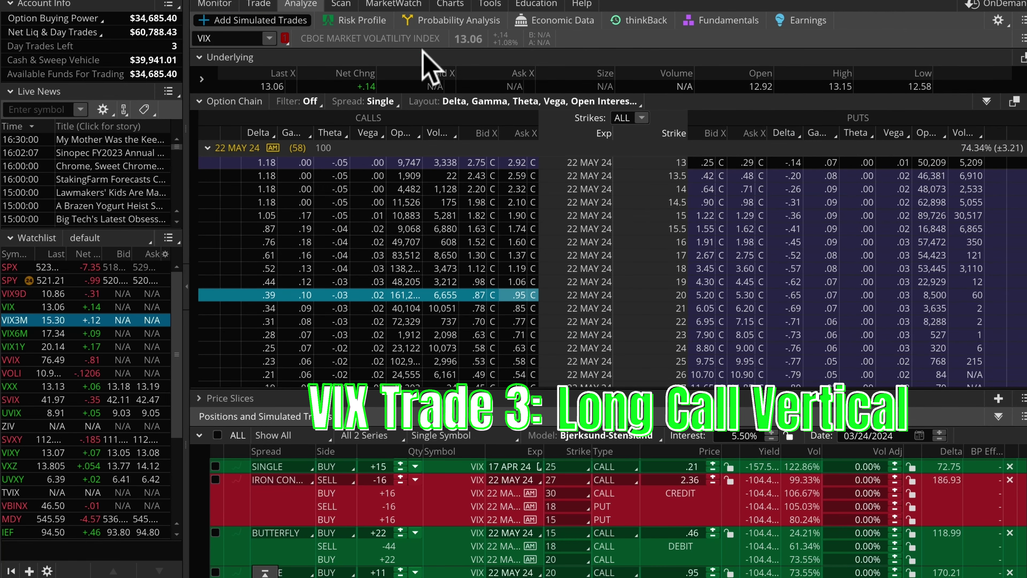
pyautogui.click(352, 21)
# Move the vertical's short call strike to 25, making it a 20/25 spread
pyautogui.moveTo(480, 369); pyautogui.dragTo(667, 369)
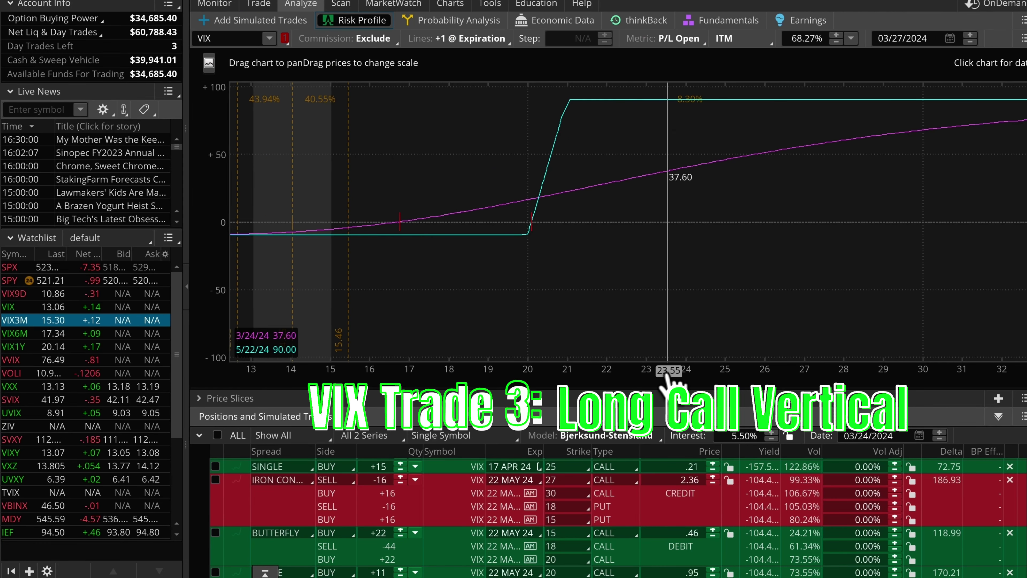
pyautogui.scroll(-1, 530, 502)
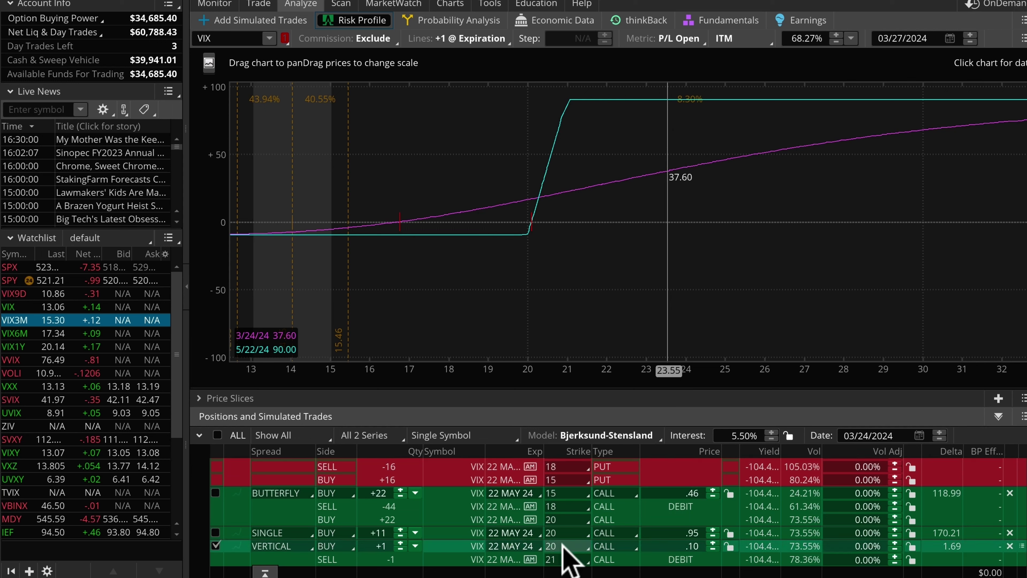
pyautogui.click(561, 557)
pyautogui.scroll(-2, 570, 489)
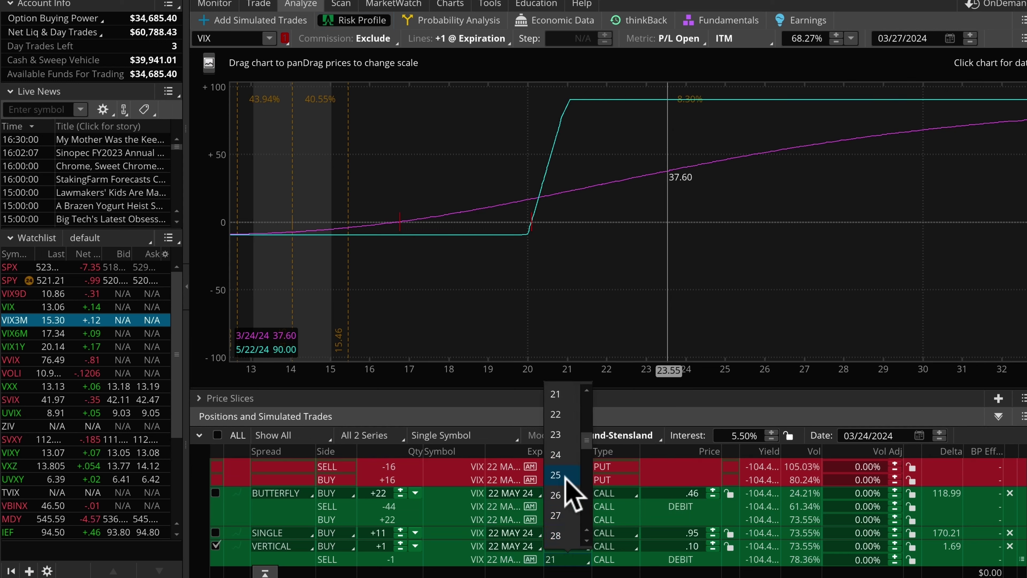
pyautogui.click(564, 476)
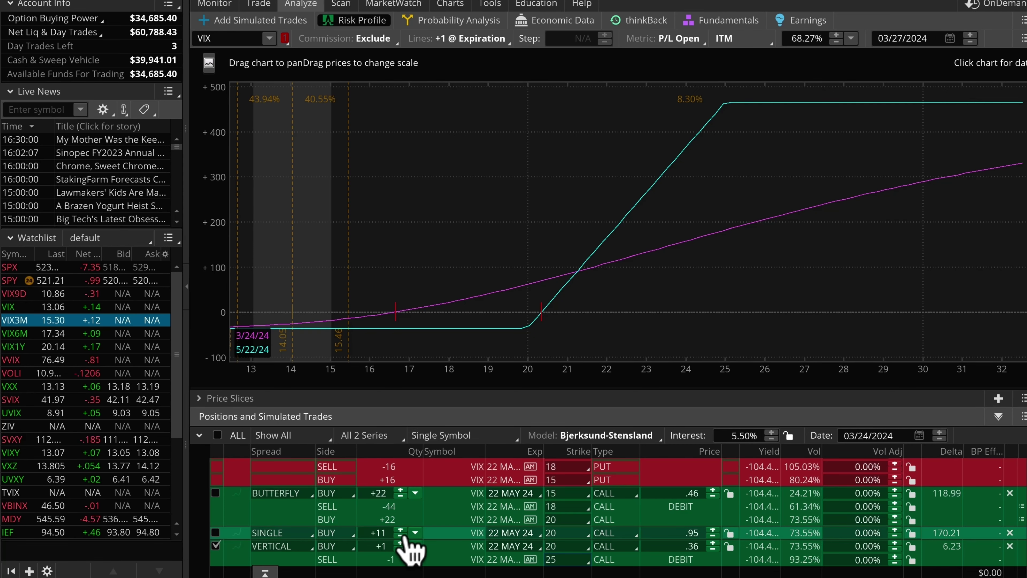
# Commit 30 contracts, reduce the vertical to 28, widen the VIX range, then exclude it from the chart
pyautogui.press('Return')
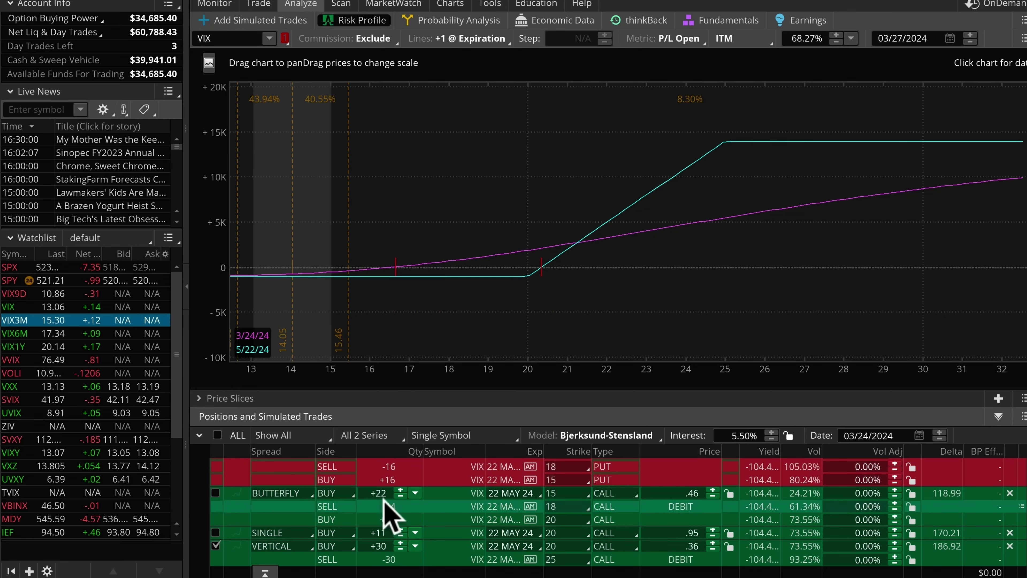
pyautogui.click(401, 548)
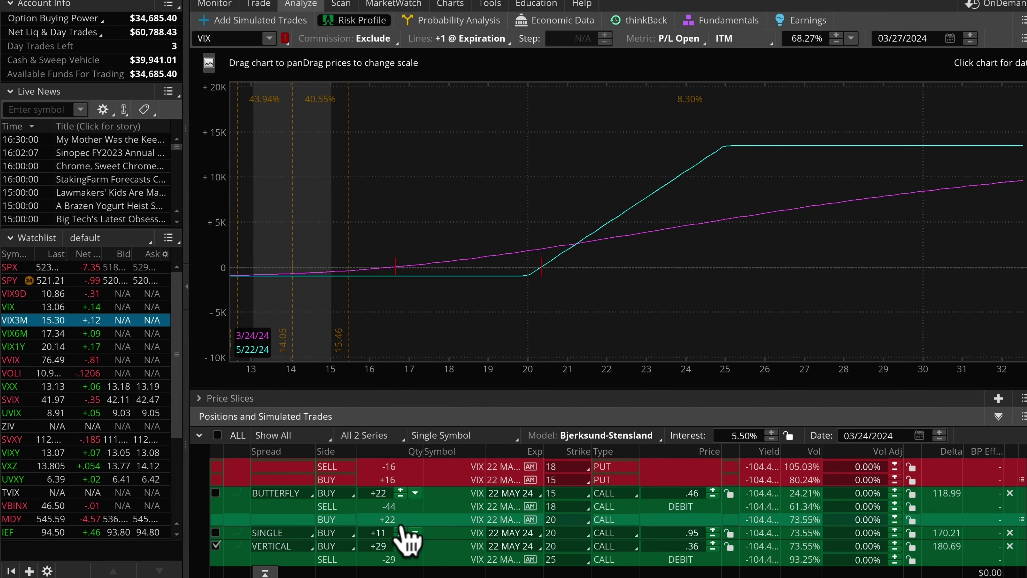
pyautogui.click(400, 549)
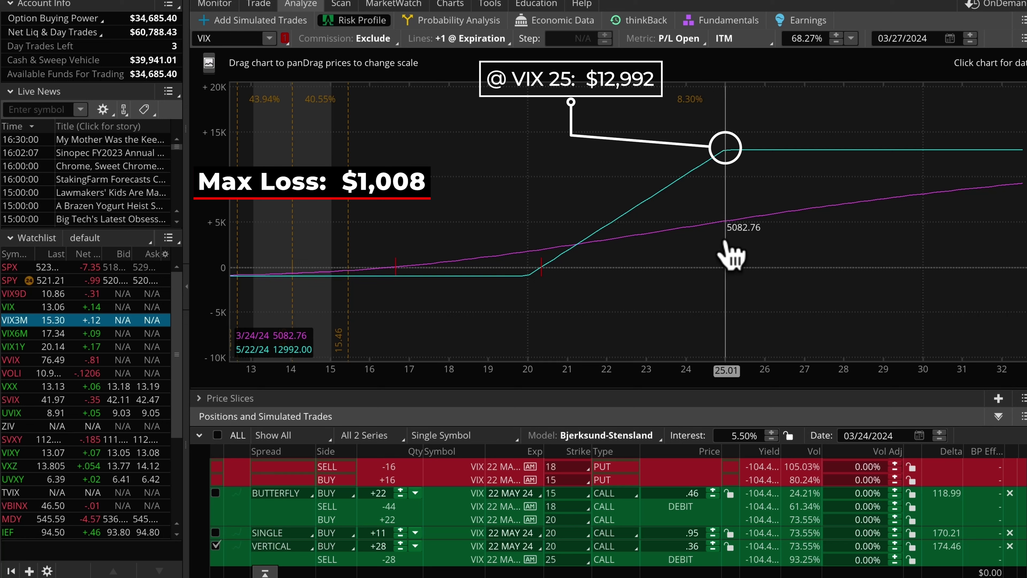
pyautogui.moveTo(696, 374); pyautogui.dragTo(415, 384)
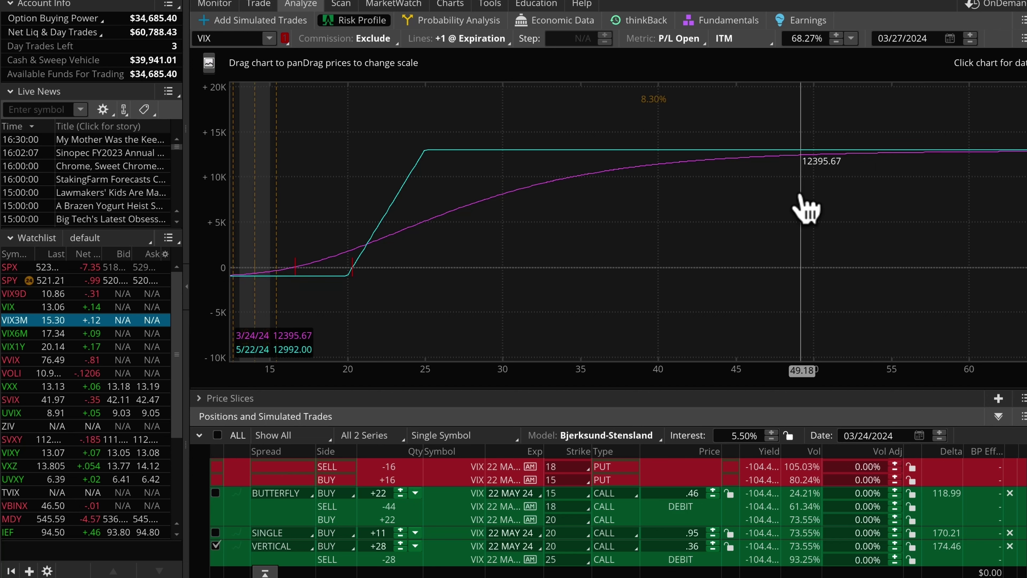
pyautogui.click(216, 547)
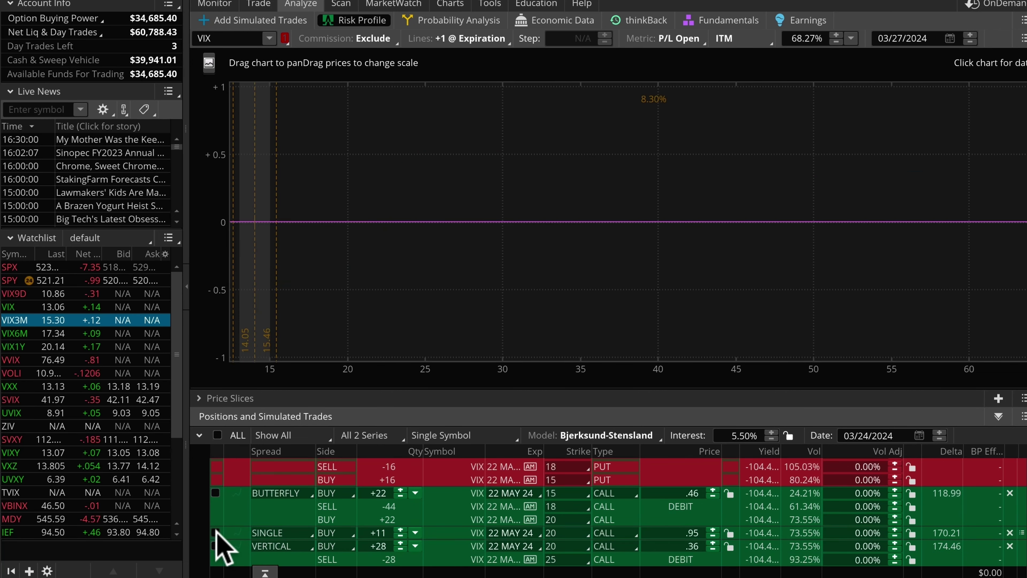
# Chart the 11-lot single long call to check its gain near VIX 30, then hide it
pyautogui.click(216, 533)
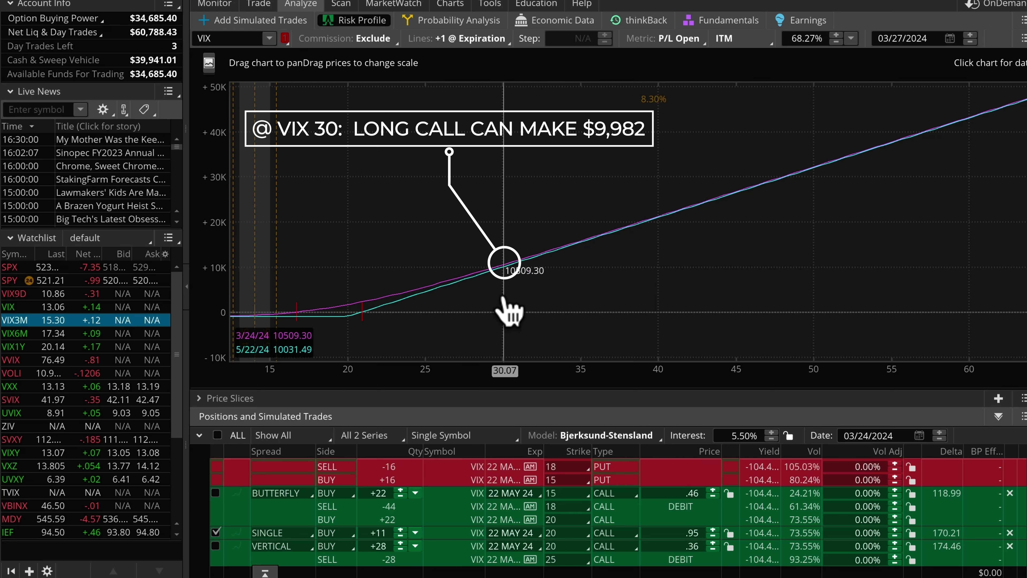
pyautogui.click(216, 532)
# Re-plot the vertical spread and move its short call leg to the 30 strike
pyautogui.click(216, 546)
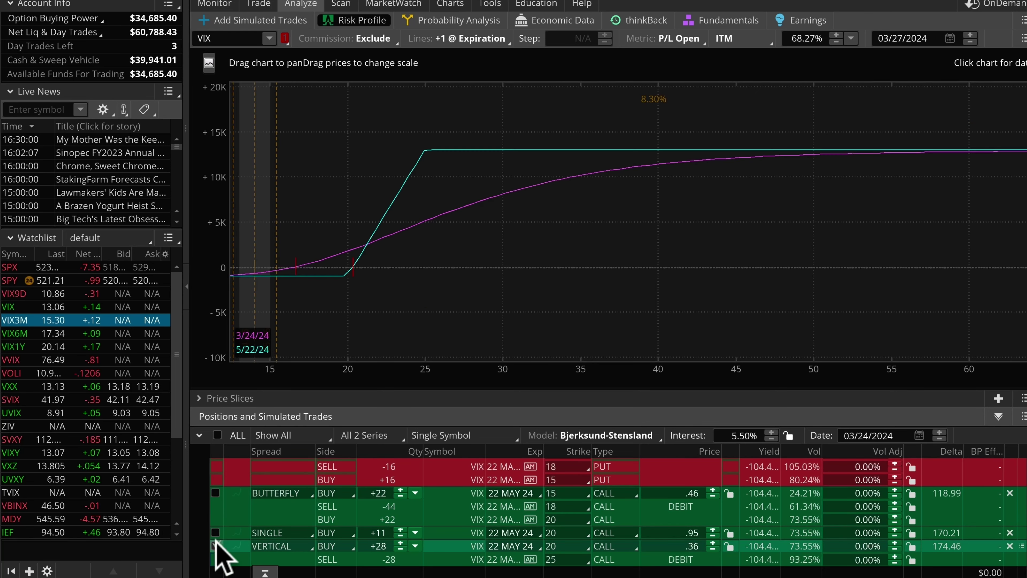
pyautogui.click(571, 560)
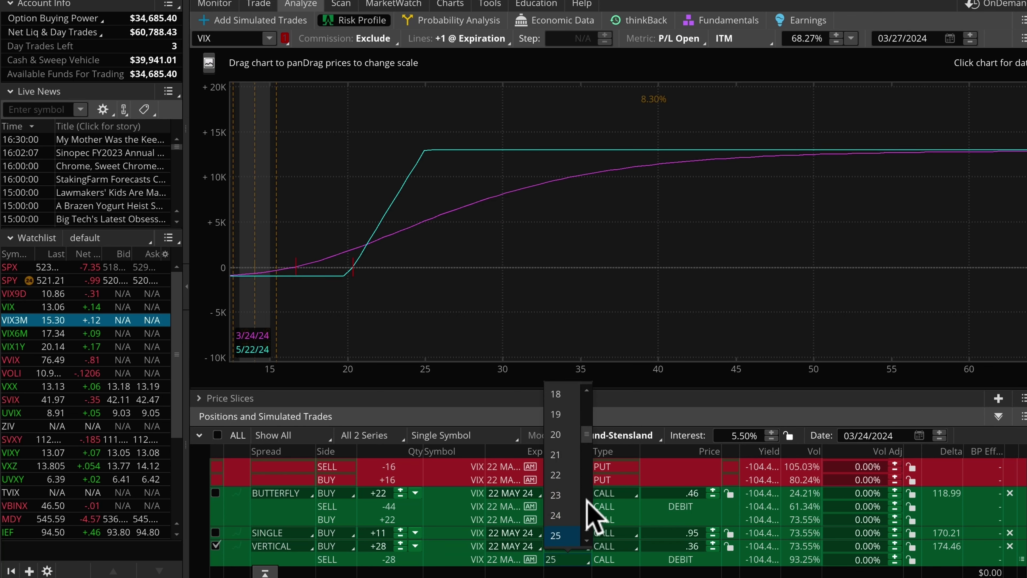
pyautogui.scroll(-3, 582, 502)
pyautogui.click(574, 495)
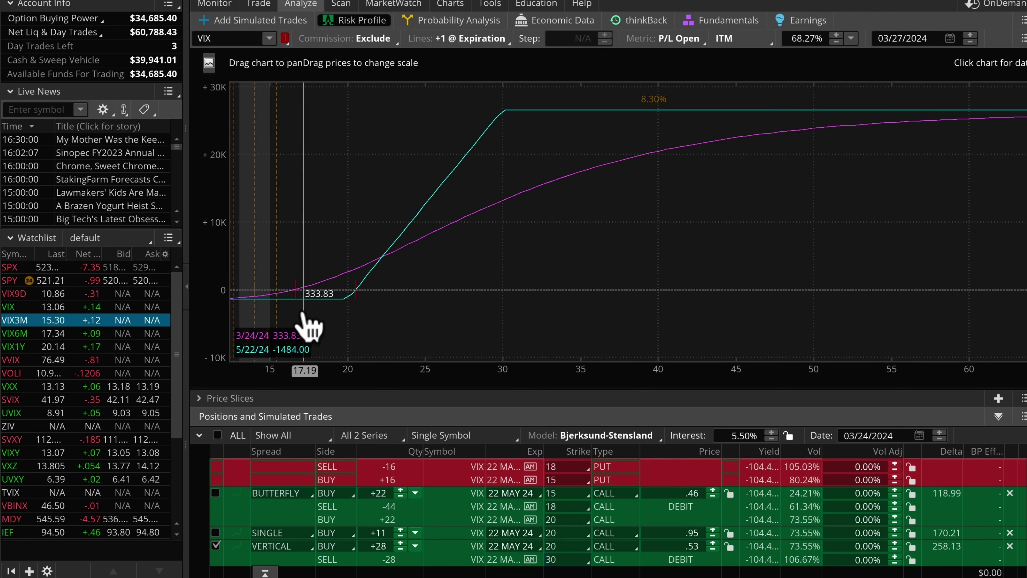
# Reduce the 20/30 call vertical to 19 contracts
pyautogui.click(401, 550)
pyautogui.click(401, 550)
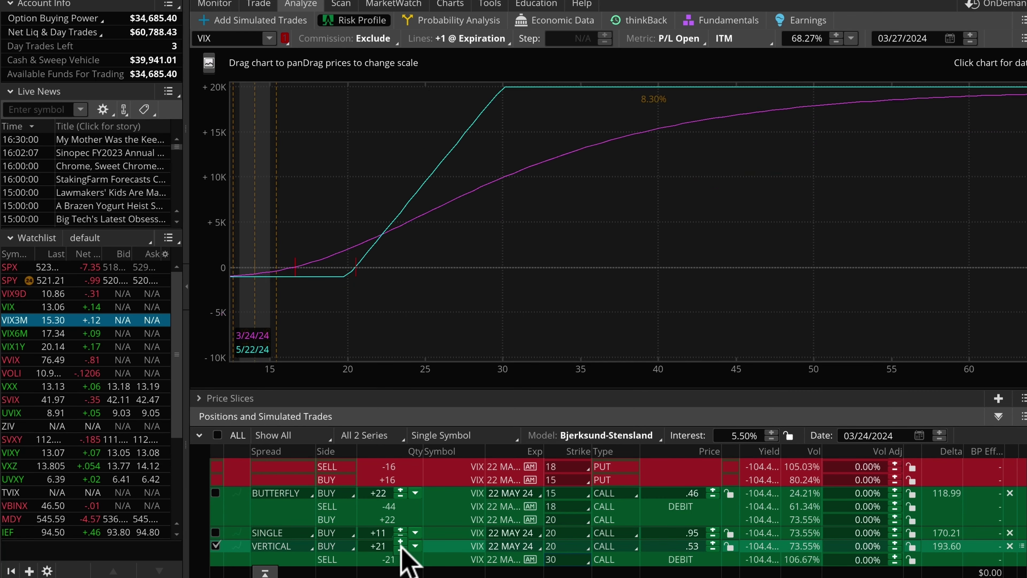
pyautogui.click(401, 550)
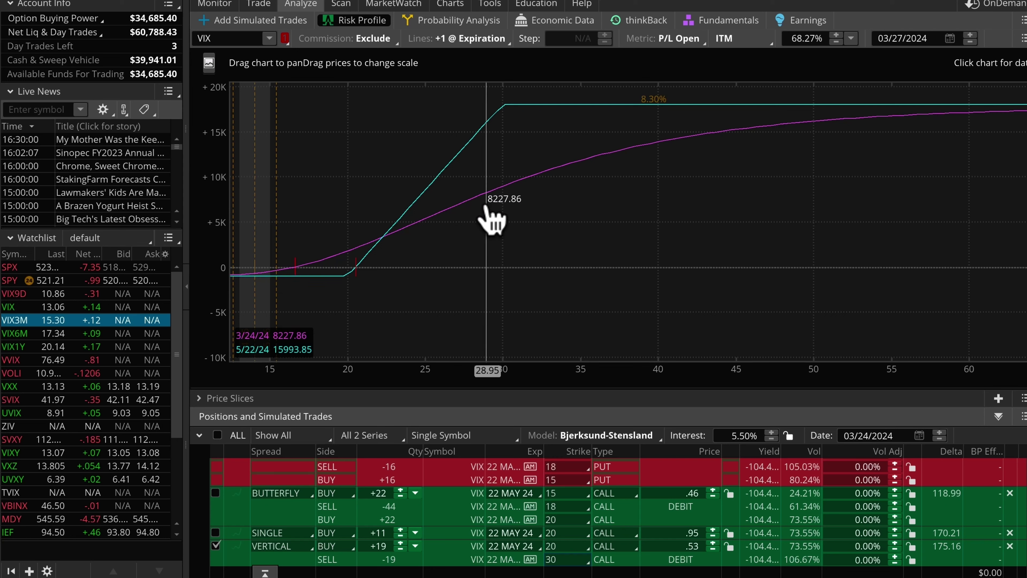
# Swap the vertical for the butterfly, zoom to about VIX 13–23 to inspect its peak, then hide it
pyautogui.click(216, 546)
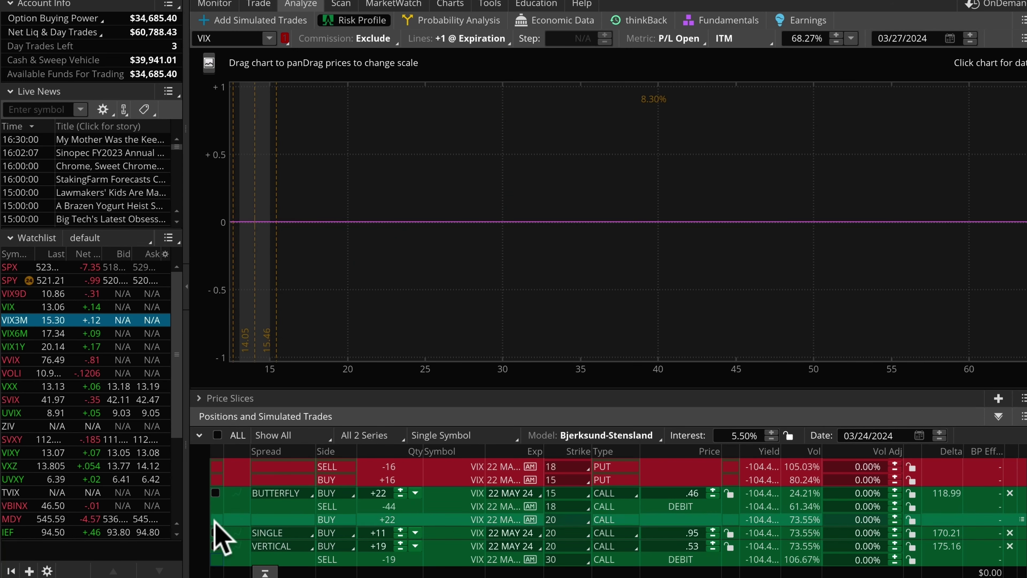
pyautogui.click(216, 493)
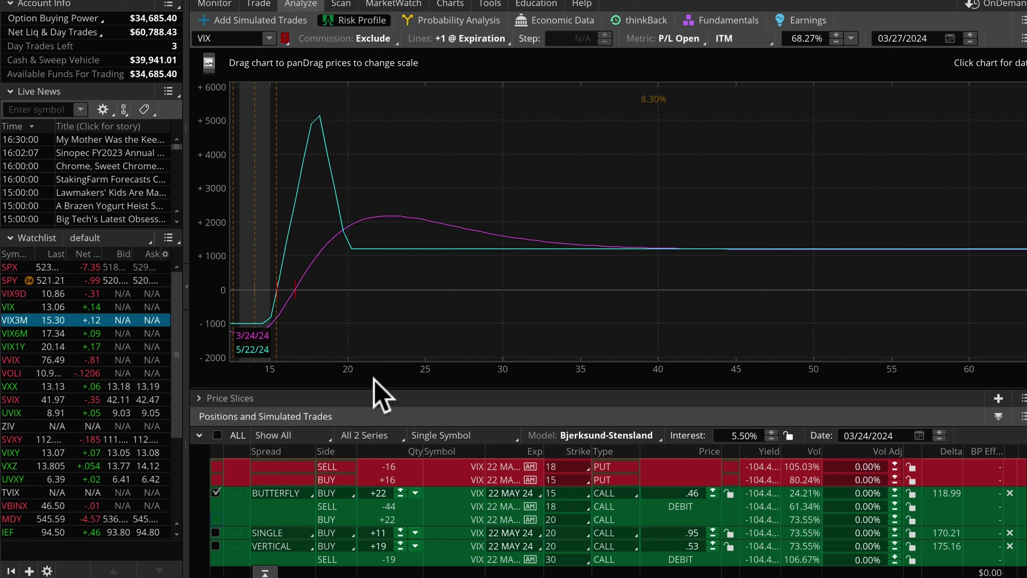
pyautogui.moveTo(836, 373); pyautogui.dragTo(884, 376)
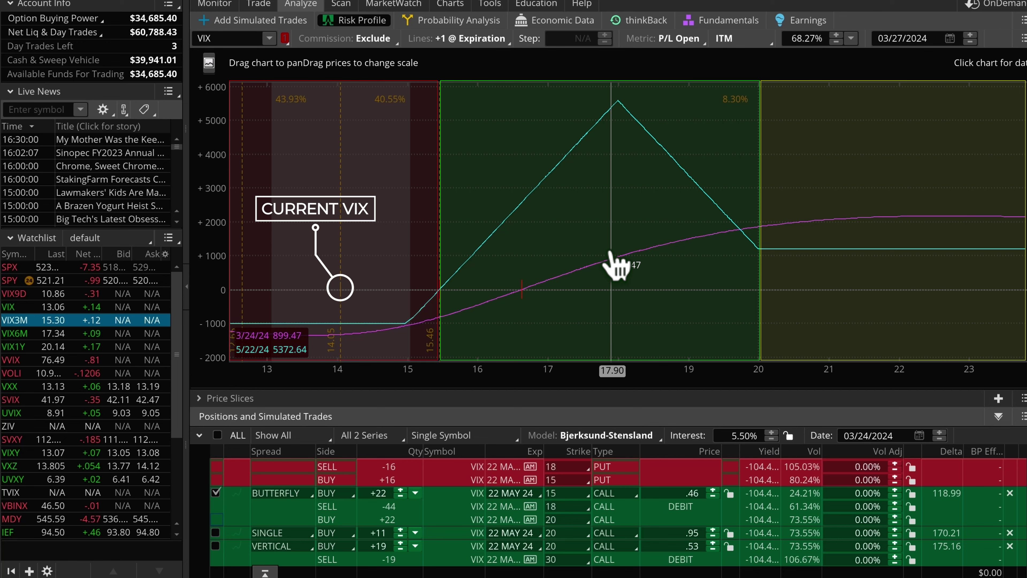
pyautogui.click(216, 492)
pyautogui.scroll(3, 263, 539)
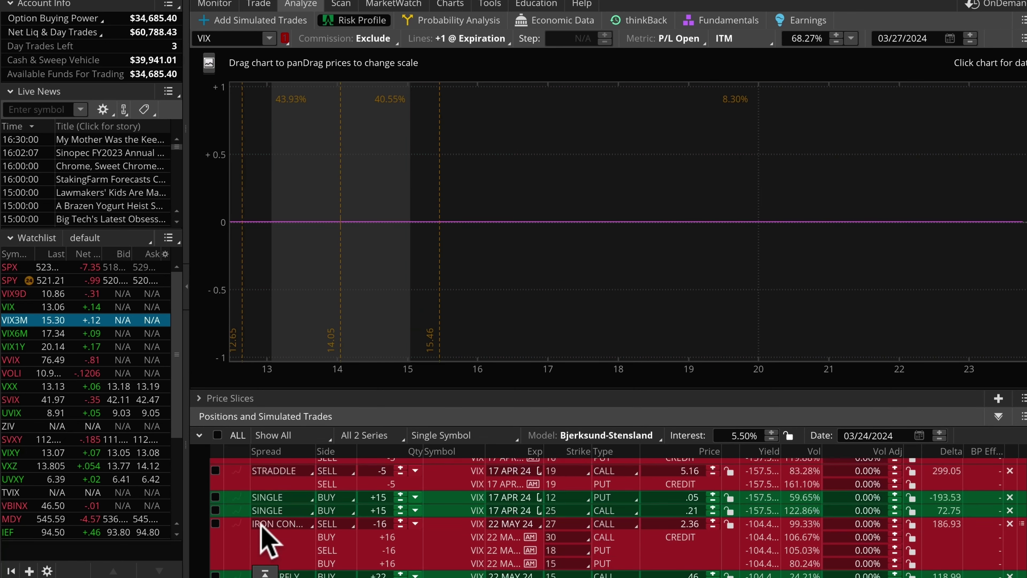
# Chart the 22 MAY 24 iron condor and widen the price axis to span VIX 13–39
pyautogui.scroll(-2, 262, 526)
pyautogui.click(216, 475)
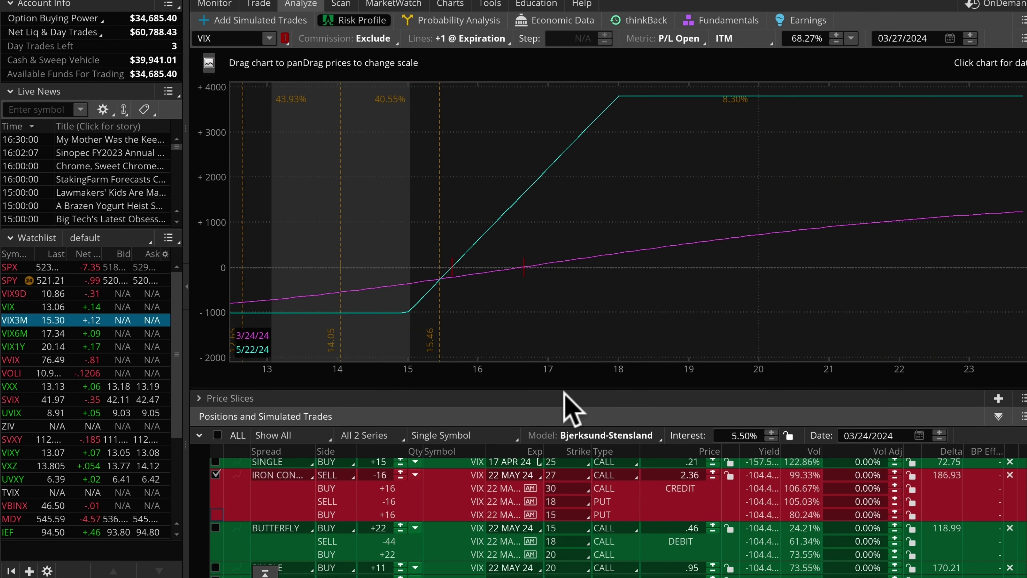
pyautogui.moveTo(565, 368); pyautogui.dragTo(390, 374)
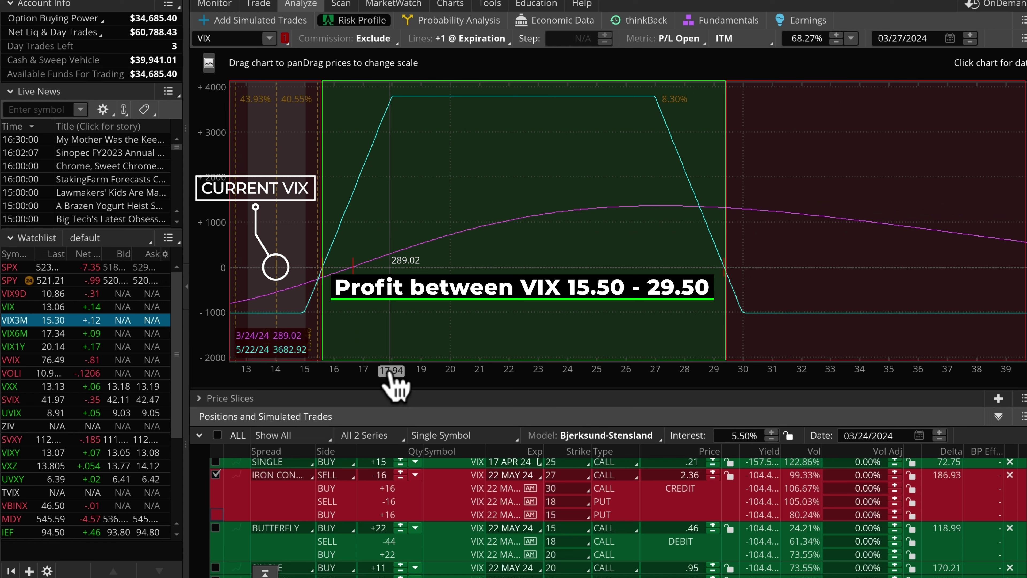